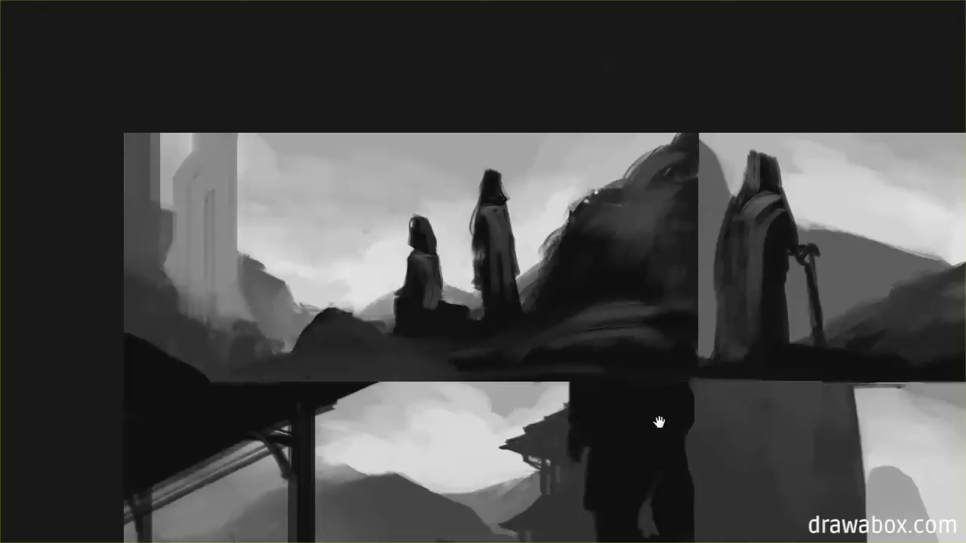
Pan across the collage to reveal the top row and bring the two-figure thumbnail back into view.
mouse_move(655, 421)
mouse_down()
mouse_move(595, 337)
mouse_move(491, 263)
mouse_move(496, 327)
mouse_move(681, 416)
mouse_move(700, 439)
mouse_up()
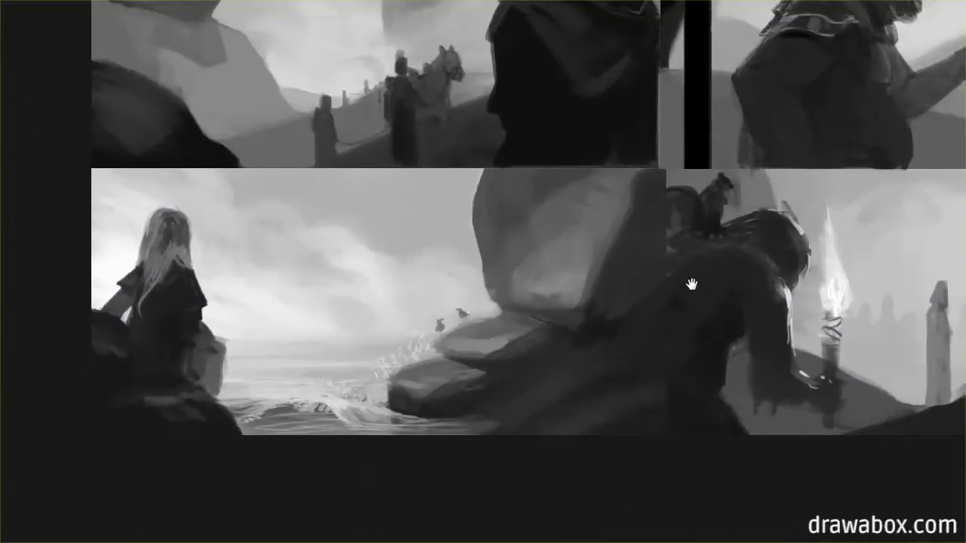
drag(674, 228, 612, 306)
drag(750, 308, 612, 270)
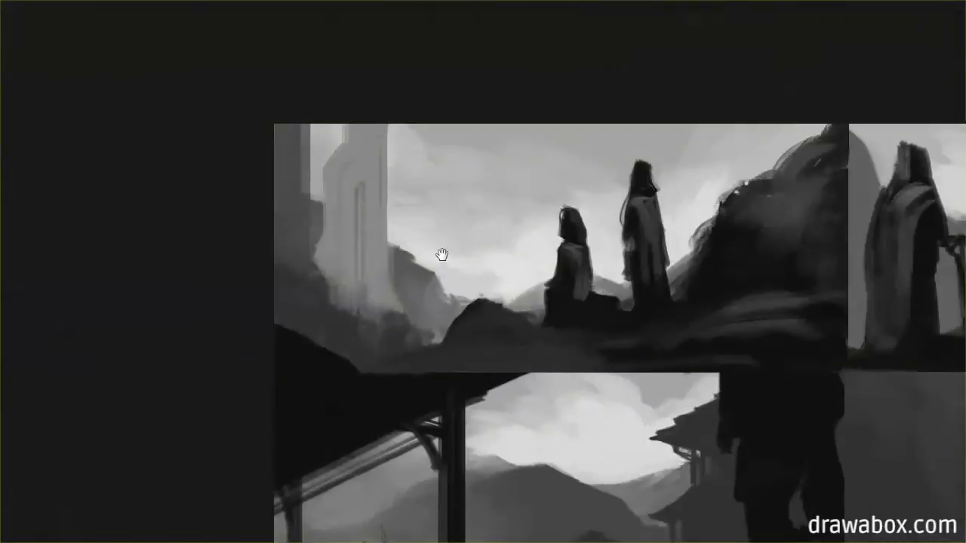
mouse_move(440, 254)
mouse_down()
mouse_move(224, 183)
mouse_move(290, 209)
mouse_up()
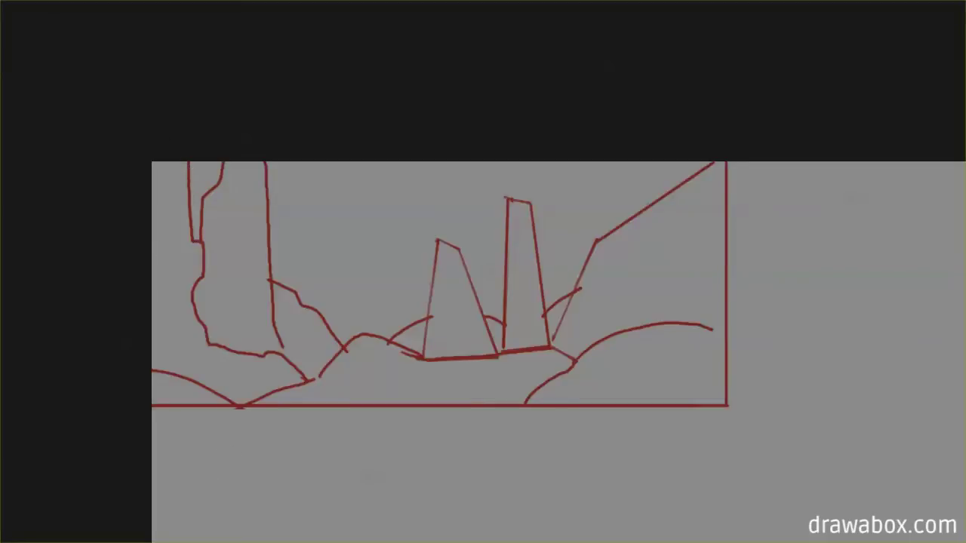
Sketch a trial red stroke over the sky beside the tall rock column.
drag(356, 200, 287, 257)
Undo the trial strokes and hatch the sky between the triangle and pillar with red diagonals.
key(ctrl+z)
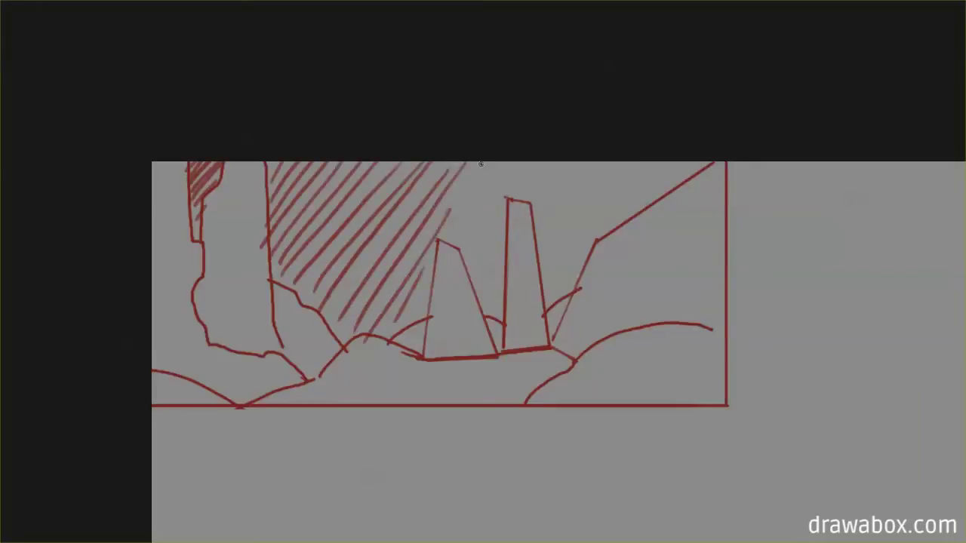
mouse_move(483, 161)
mouse_down()
mouse_move(444, 216)
mouse_move(449, 234)
mouse_up()
mouse_move(501, 183)
mouse_down()
mouse_move(455, 243)
mouse_move(460, 258)
mouse_up()
mouse_move(498, 231)
mouse_down()
mouse_move(469, 273)
mouse_move(480, 300)
mouse_up()
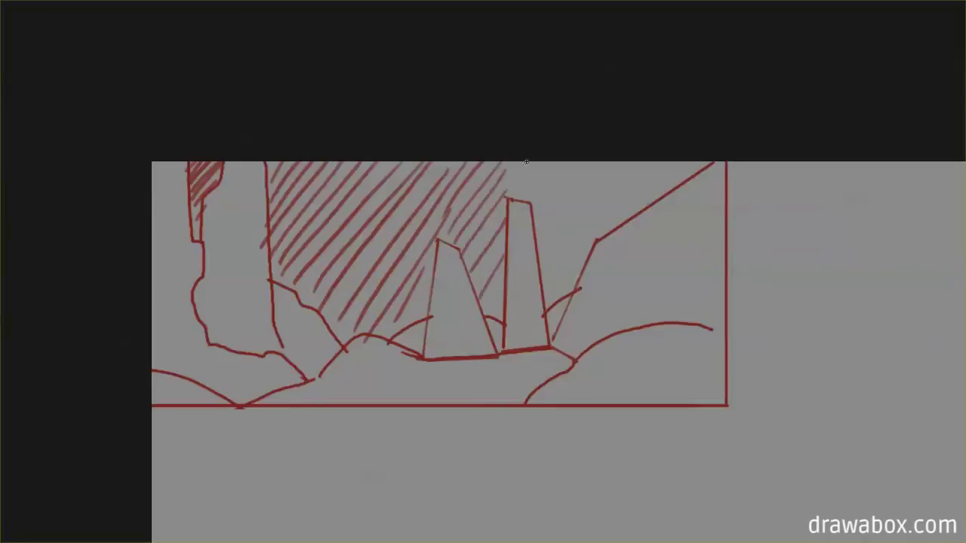
Hatch the sky right of the right pillar, extending toward the right hillside.
mouse_move(529, 162)
mouse_down()
mouse_move(505, 189)
mouse_move(510, 199)
mouse_up()
mouse_move(560, 161)
mouse_down()
mouse_move(524, 202)
mouse_move(532, 209)
mouse_up()
mouse_move(600, 161)
mouse_down()
mouse_move(538, 236)
mouse_move(558, 242)
mouse_up()
mouse_move(650, 161)
mouse_down()
mouse_move(546, 280)
mouse_move(560, 293)
mouse_up()
drag(688, 162, 679, 170)
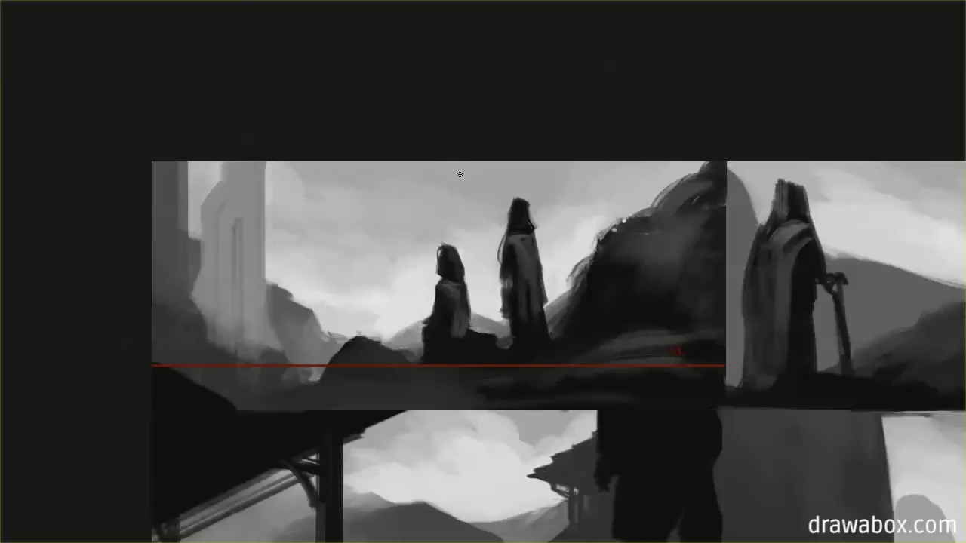
mouse_move(452, 211)
mouse_down()
mouse_move(531, 301)
mouse_move(521, 277)
mouse_move(323, 236)
mouse_move(431, 395)
mouse_up()
key(ctrl+z)
mouse_move(425, 377)
mouse_down()
mouse_move(571, 401)
mouse_move(198, 393)
mouse_move(639, 384)
mouse_up()
key(ctrl+z)
drag(633, 364, 636, 296)
key(ctrl+z)
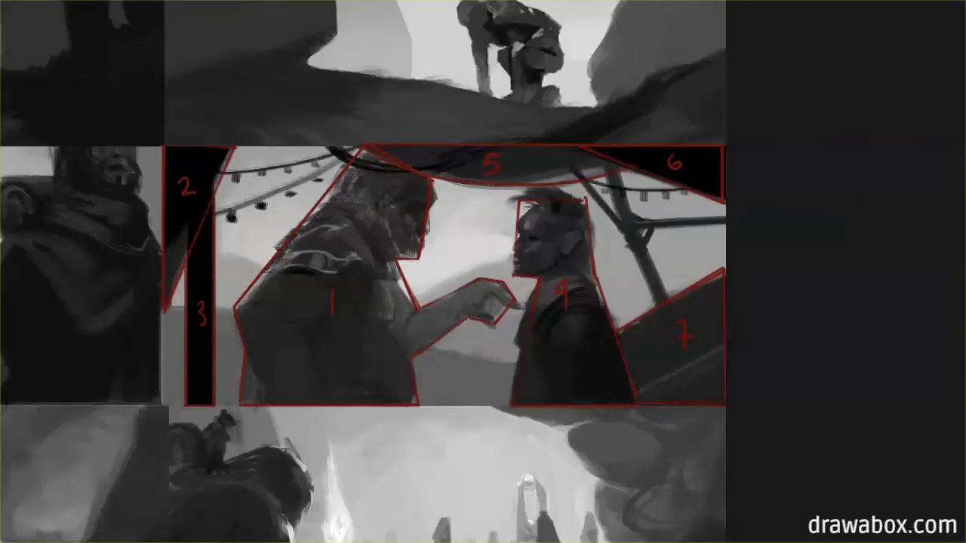
Trace red edge lines along the middle thumbnail's left side and top edge.
mouse_move(162, 146)
mouse_down()
mouse_move(166, 405)
mouse_move(725, 404)
mouse_up()
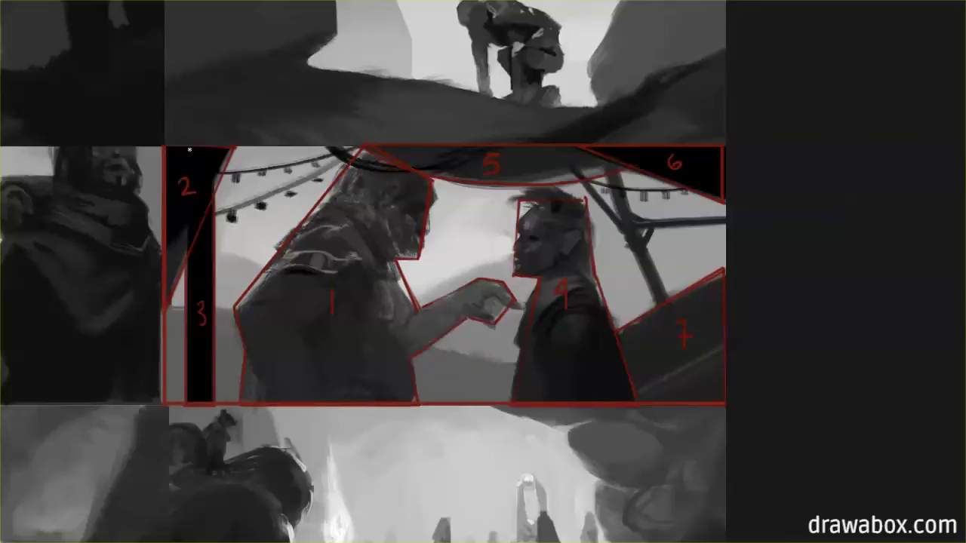
mouse_move(163, 144)
mouse_down()
mouse_move(724, 143)
mouse_move(715, 404)
mouse_up()
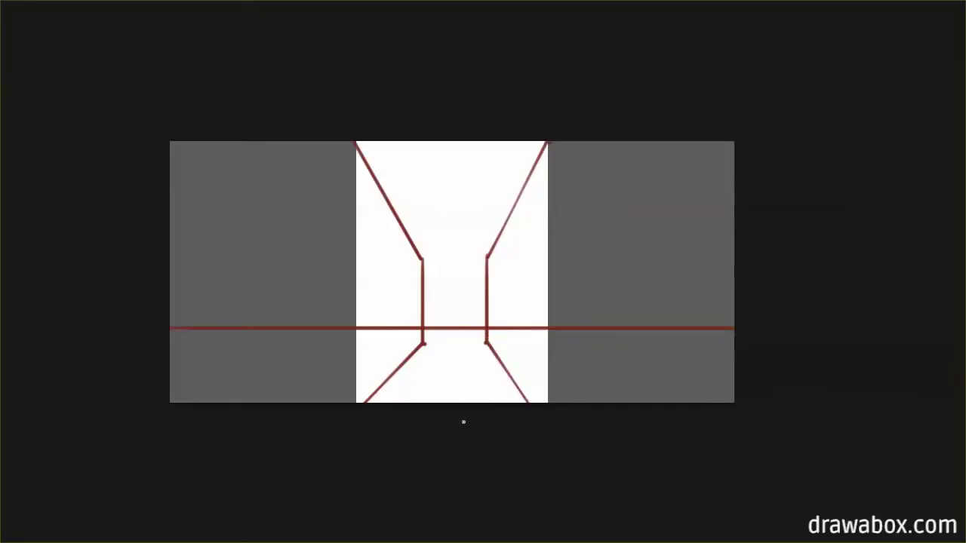
Draw two red road edges converging at the horizon plus three centre-line dashes.
drag(375, 407, 453, 326)
drag(523, 411, 457, 325)
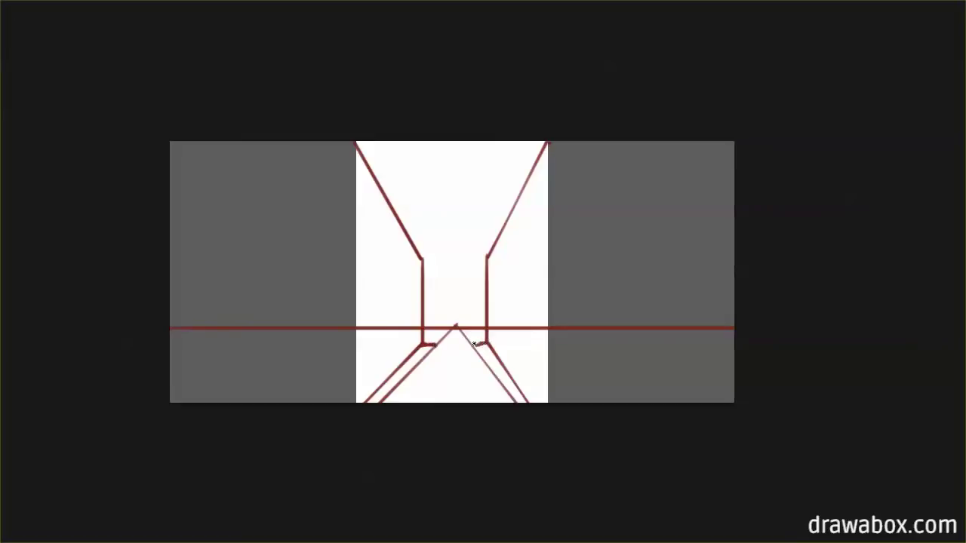
click(454, 350)
click(454, 373)
click(453, 399)
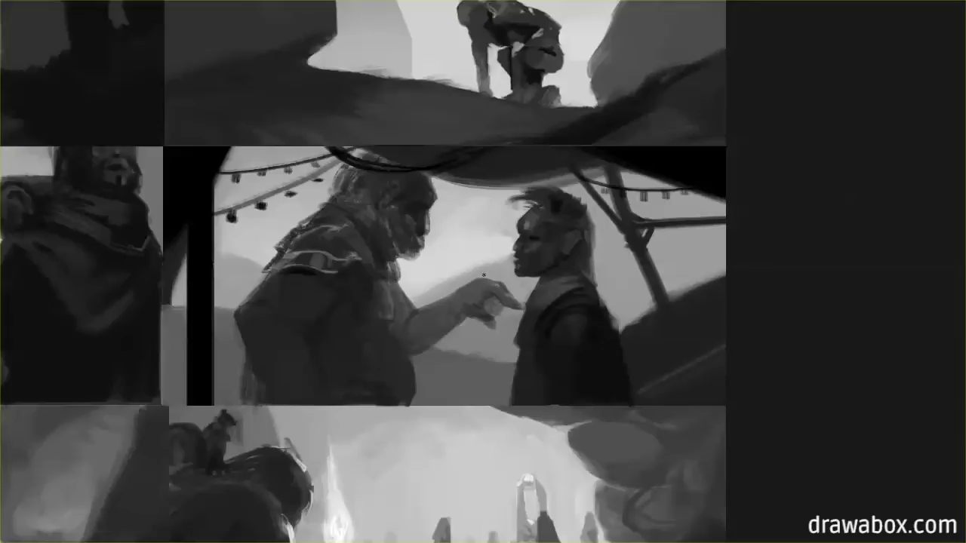
Draw a red horizontal line linking the two figures' gazes at eye level.
mouse_move(178, 262)
mouse_down()
mouse_move(672, 282)
mouse_move(680, 262)
mouse_move(648, 276)
mouse_up()
Turn the eye-level line into a double-headed arrow, then undo the arrow strokes.
drag(200, 251, 201, 275)
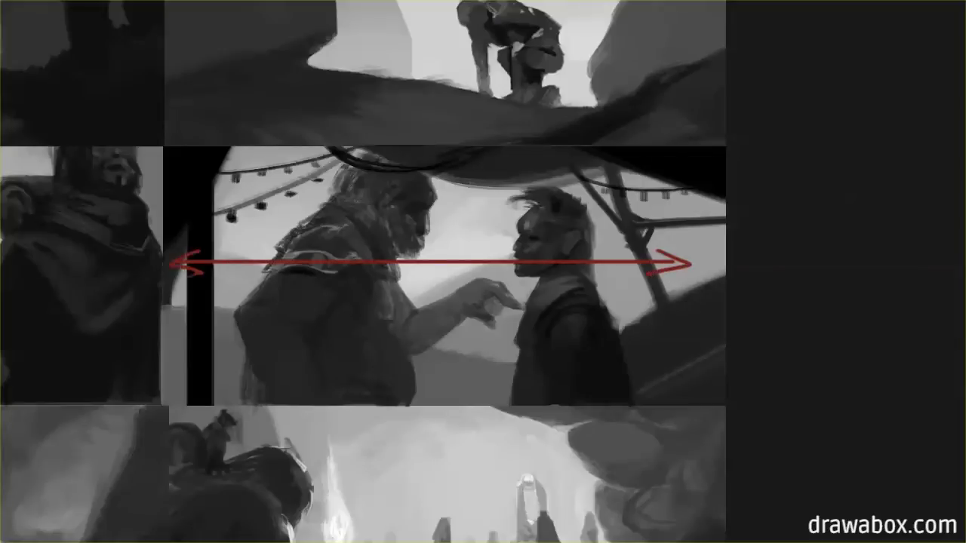
key(ctrl+z)
key(ctrl+z)
key(ctrl+shift+z)
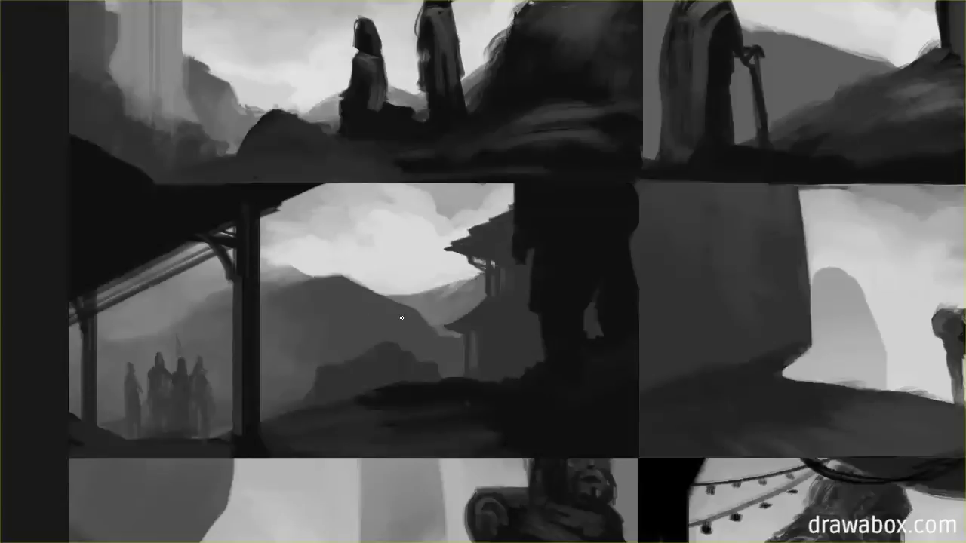
Draw red arrows leading to the dark central figure and down to the rock.
drag(162, 396, 557, 269)
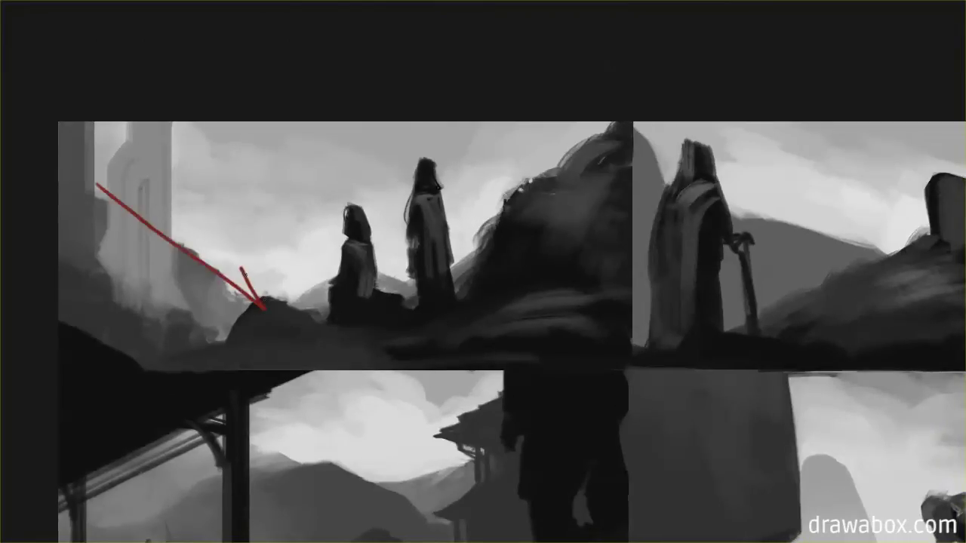
drag(240, 266, 235, 314)
drag(616, 123, 276, 288)
mouse_move(295, 252)
mouse_down()
mouse_move(275, 288)
mouse_move(325, 281)
mouse_up()
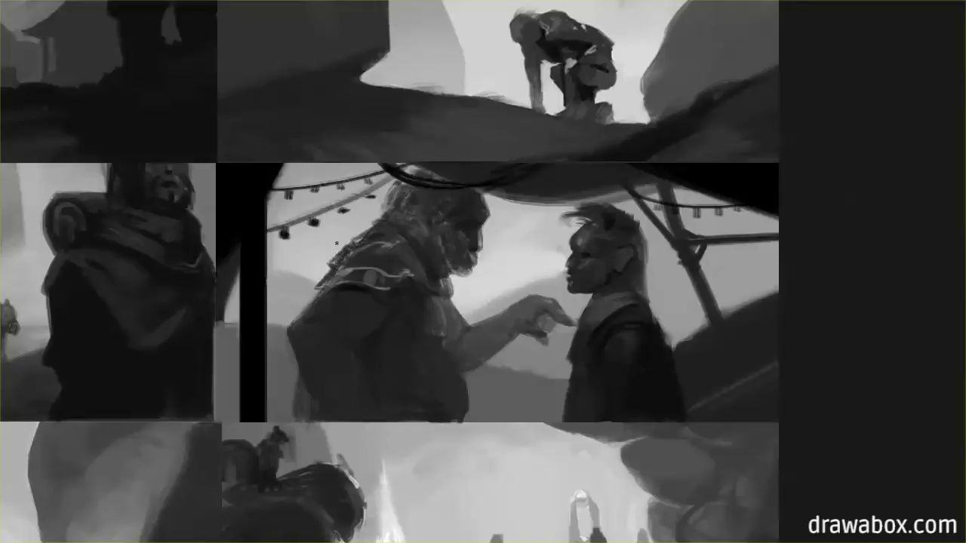
mouse_move(559, 175)
mouse_down()
mouse_move(442, 337)
mouse_move(600, 214)
mouse_move(528, 181)
mouse_move(438, 198)
mouse_up()
key(e)
Draw a red line to the canvas edge, a redrawn curved arrow under the awning, and a right-edge curve.
shift+click(796, 235)
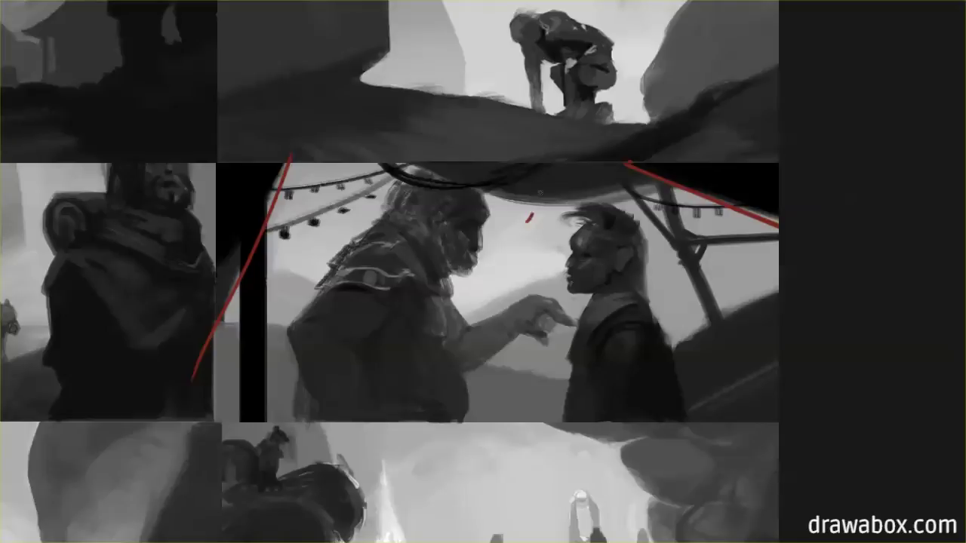
drag(526, 220, 541, 170)
mouse_move(533, 179)
mouse_down()
mouse_move(541, 169)
mouse_move(550, 182)
mouse_up()
key(ctrl+z)
key(ctrl+z)
key(ctrl+z)
mouse_move(542, 264)
mouse_down()
mouse_move(528, 201)
mouse_move(535, 216)
mouse_move(496, 233)
mouse_up()
drag(497, 234, 504, 238)
drag(780, 281, 686, 353)
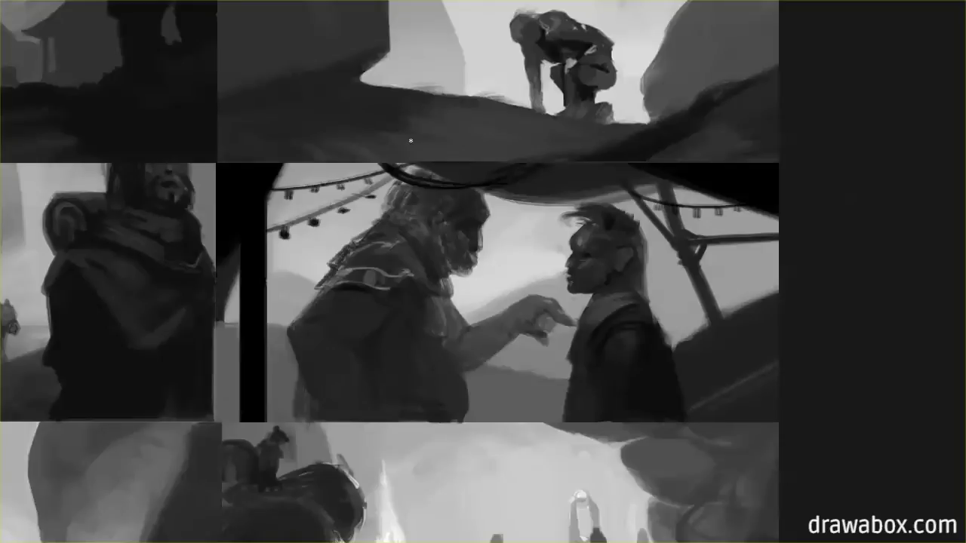
drag(520, 207, 478, 254)
shift+click(381, 362)
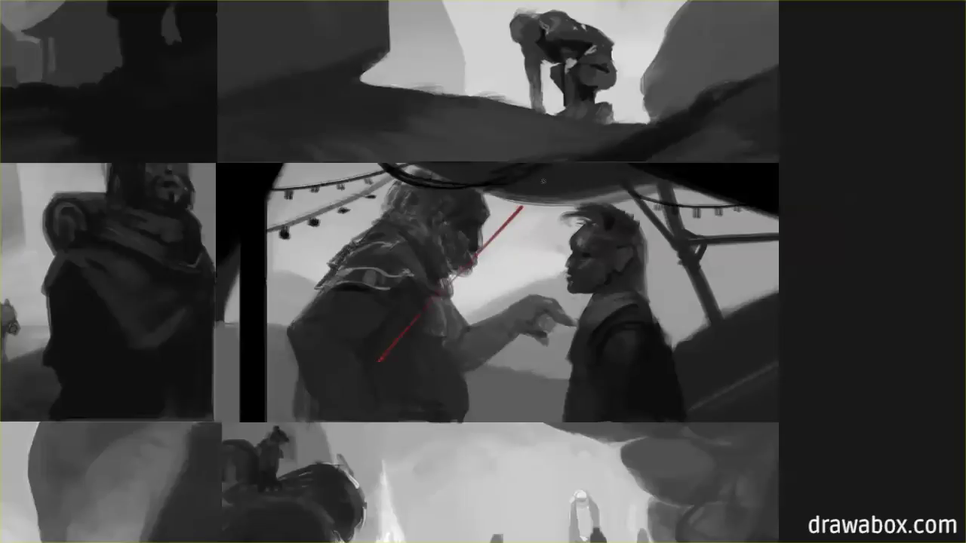
mouse_move(505, 204)
mouse_down()
mouse_move(527, 205)
mouse_move(523, 221)
mouse_up()
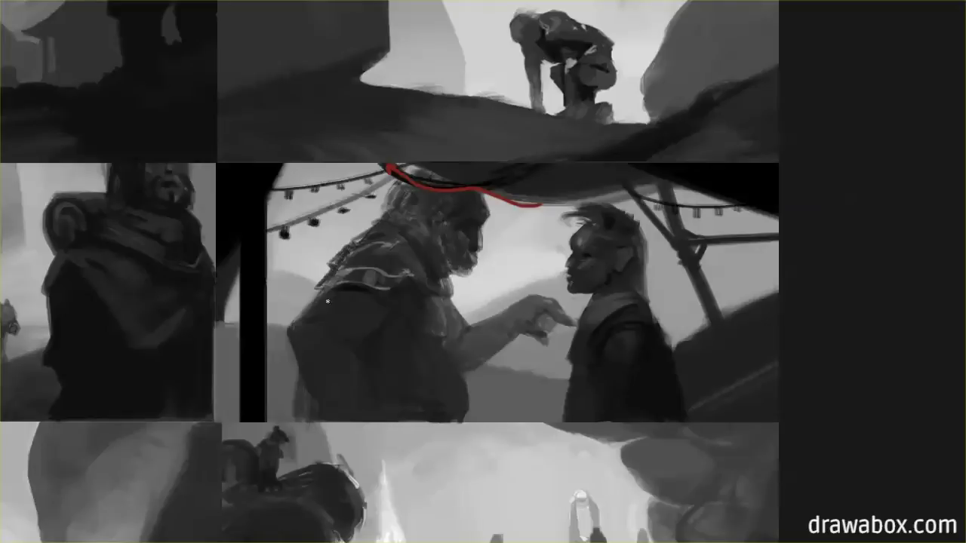
key(ctrl+z)
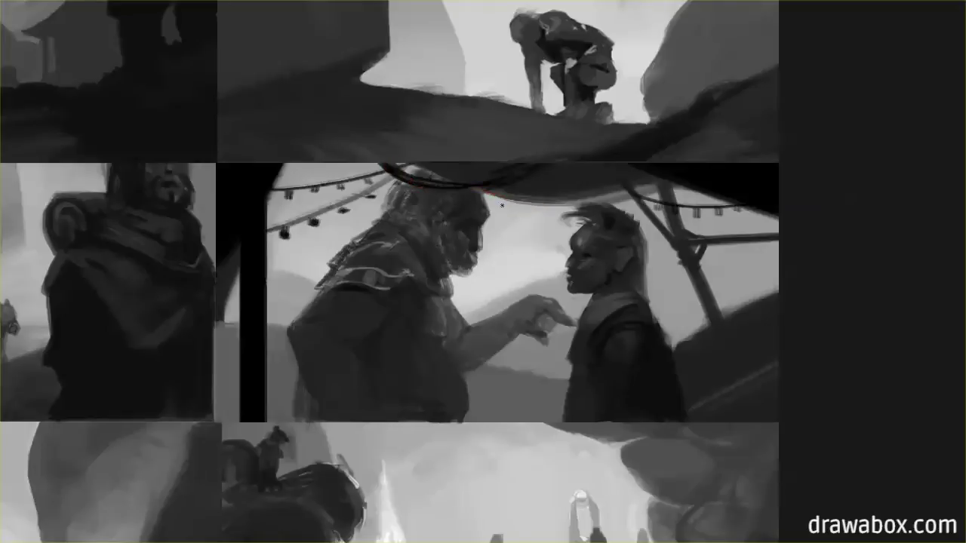
mouse_move(550, 208)
mouse_down()
mouse_move(480, 185)
mouse_move(493, 217)
mouse_move(489, 260)
mouse_up()
key(ctrl+z)
key(ctrl+z)
drag(375, 217, 461, 188)
mouse_move(403, 224)
mouse_down()
mouse_move(460, 190)
mouse_move(393, 215)
mouse_up()
key(ctrl+z)
key(ctrl+z)
key(ctrl+z)
key(ctrl+z)
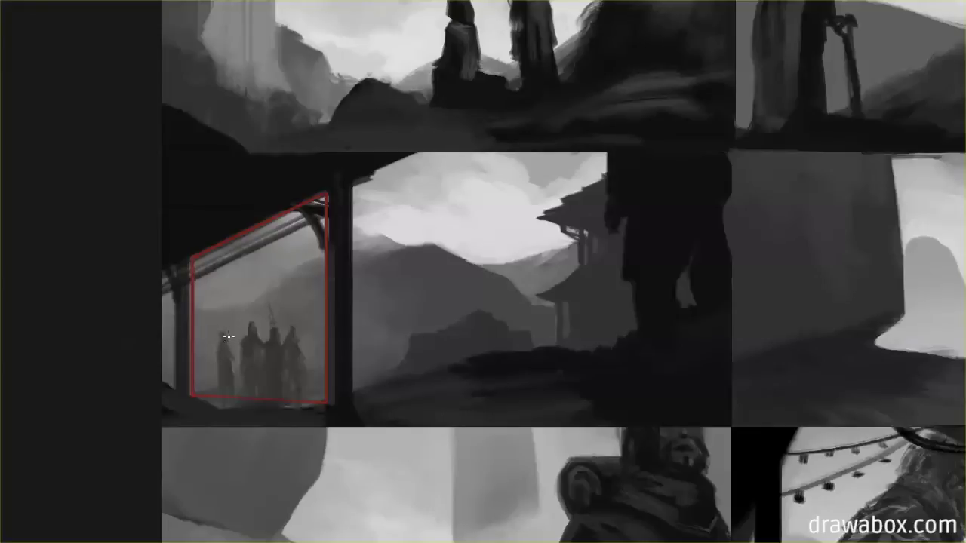
Add a short red tick on the leftmost robed figure inside the red frame.
drag(229, 337, 237, 352)
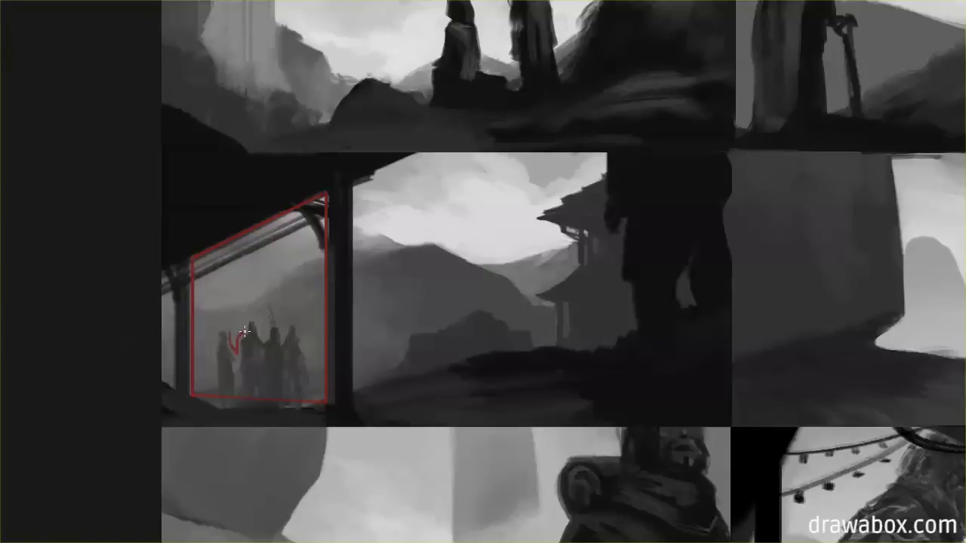
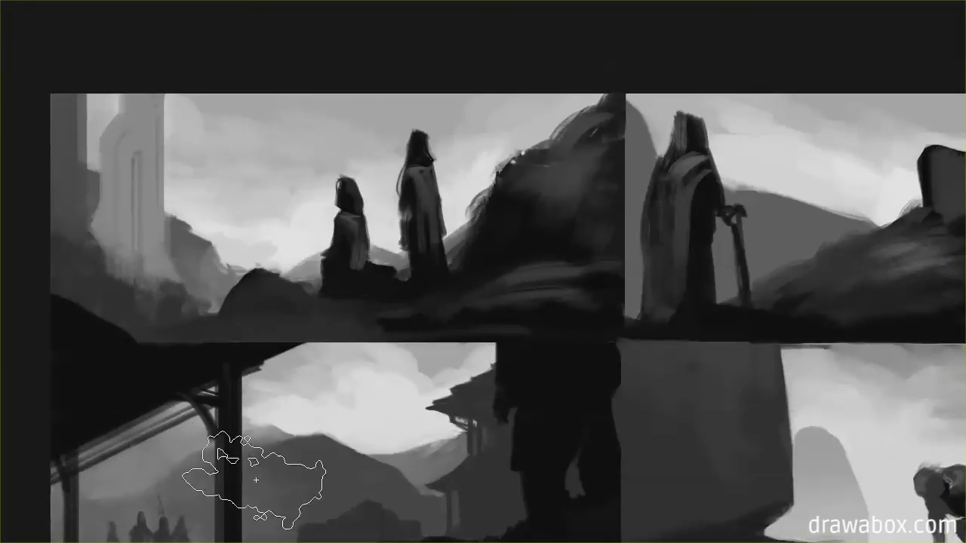
Pan across the thumbnail grid past the staff-figure and pavilion paintings down to the shoreline and rider paintings.
mouse_move(741, 395)
mouse_down()
mouse_move(559, 438)
mouse_move(405, 444)
mouse_up()
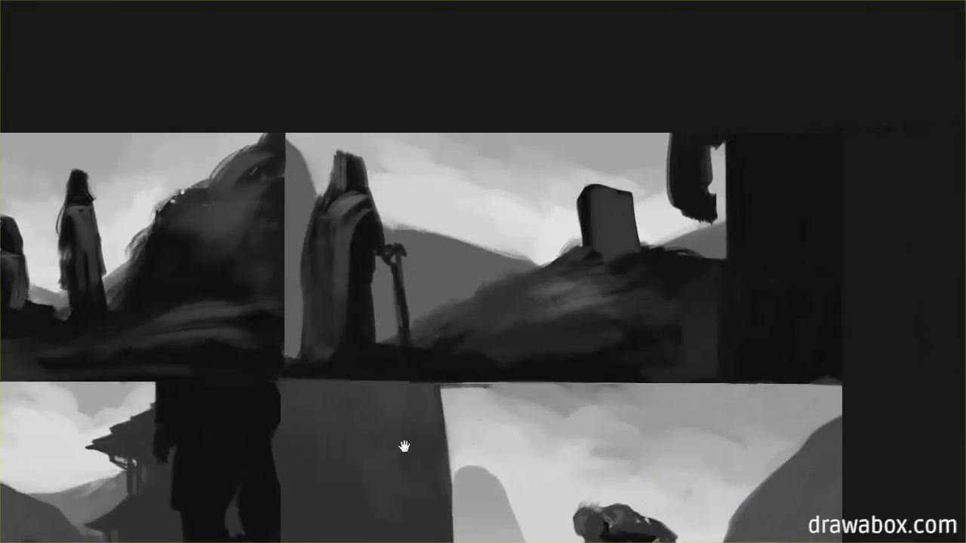
mouse_move(218, 420)
mouse_down()
mouse_move(616, 424)
mouse_move(584, 429)
mouse_up()
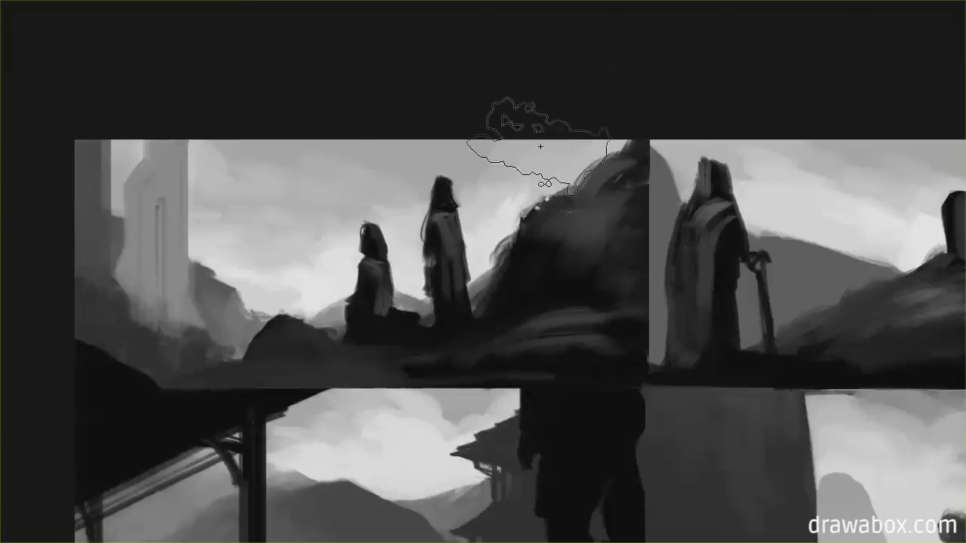
drag(840, 431, 438, 448)
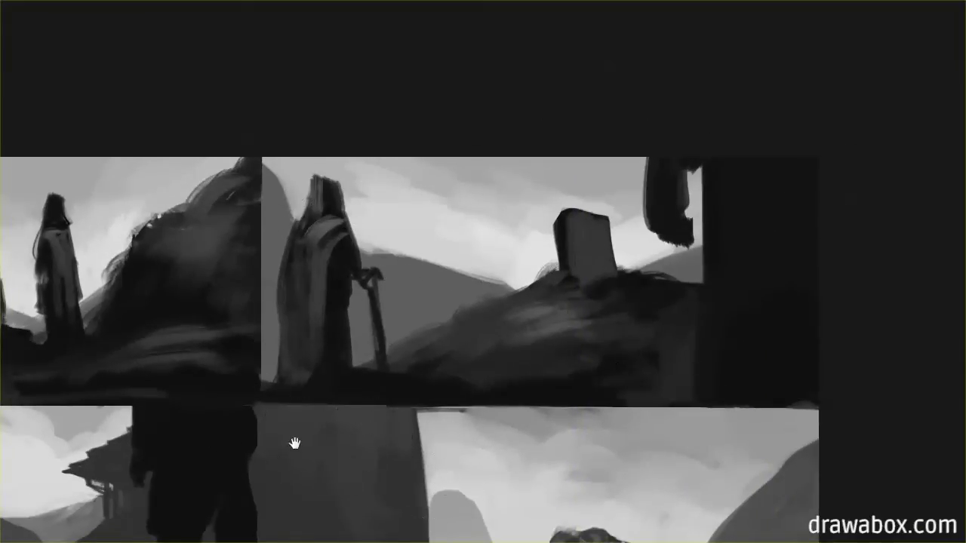
drag(294, 446, 350, 230)
drag(274, 410, 678, 349)
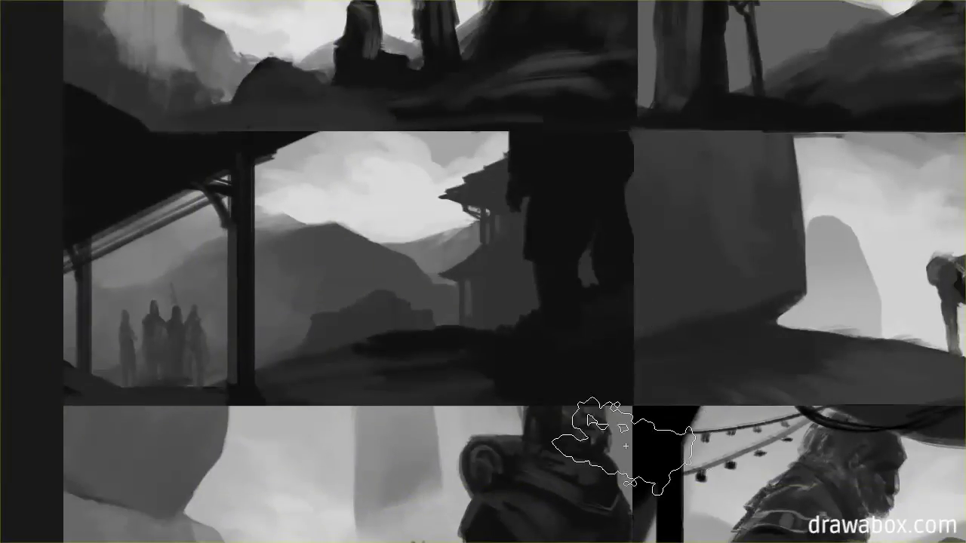
mouse_move(614, 425)
mouse_down()
mouse_move(567, 244)
mouse_move(679, 198)
mouse_move(736, 195)
mouse_up()
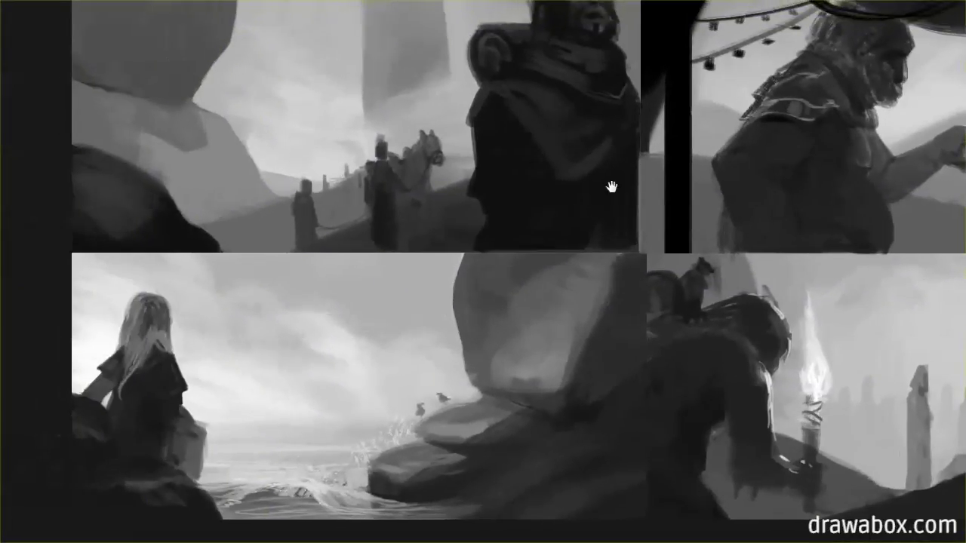
drag(611, 187, 556, 508)
Return to the tower painting, try an eye-path stroke up the standing figure, remove it, and pick red.
mouse_move(502, 68)
mouse_down()
mouse_move(538, 323)
mouse_move(514, 452)
mouse_move(510, 438)
mouse_up()
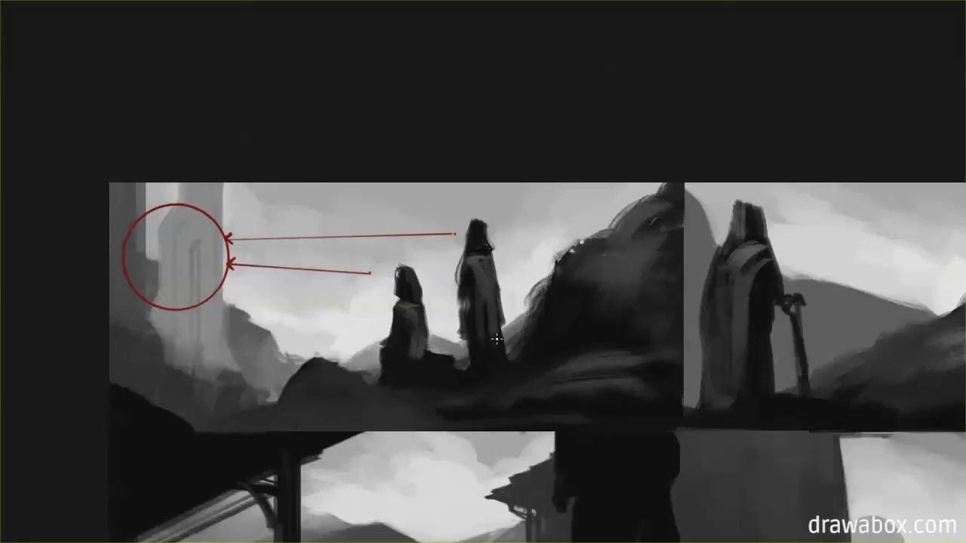
mouse_move(497, 340)
mouse_down()
mouse_move(478, 235)
mouse_move(486, 240)
mouse_move(277, 247)
mouse_move(243, 238)
mouse_move(247, 252)
mouse_move(232, 255)
mouse_up()
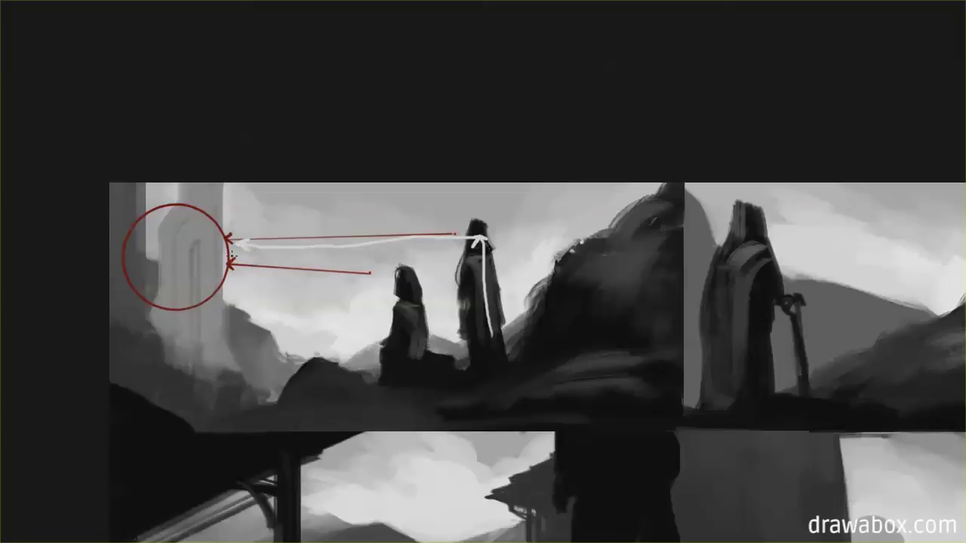
key(Delete)
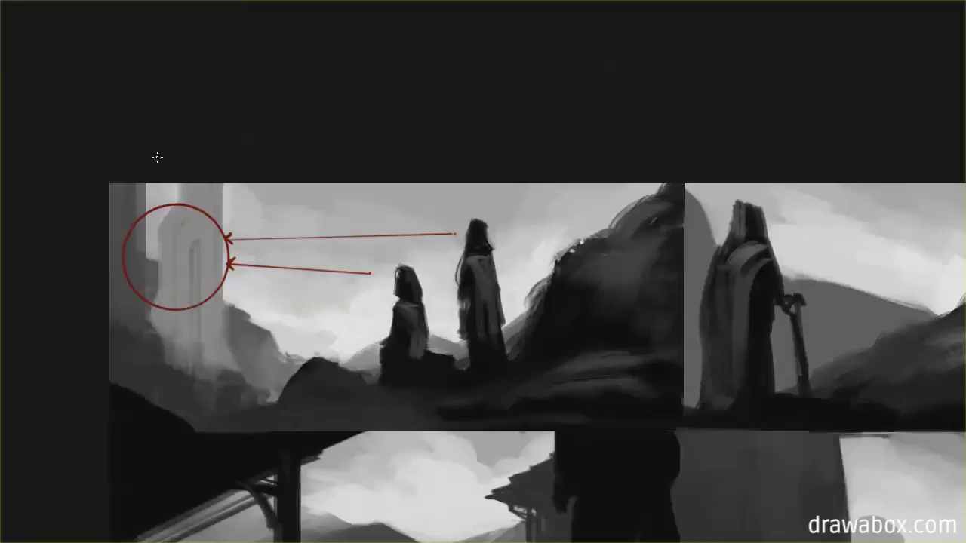
alt+click(215, 220)
Paint over the tower with sampled sky and mountain tones, extending the left mountain upward.
mouse_move(473, 259)
mouse_down()
mouse_move(436, 233)
mouse_move(219, 240)
mouse_move(223, 252)
mouse_up()
key(ctrl+z)
mouse_move(129, 166)
mouse_down()
mouse_move(170, 203)
mouse_move(184, 275)
mouse_move(236, 278)
mouse_move(167, 279)
mouse_move(196, 296)
mouse_move(173, 280)
mouse_move(203, 297)
mouse_up()
alt+click(139, 315)
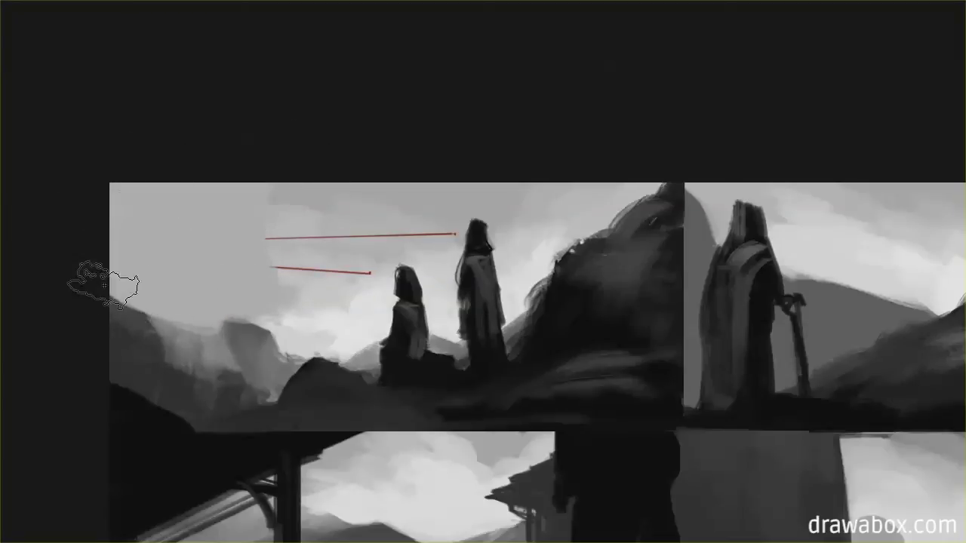
mouse_move(98, 276)
mouse_down()
mouse_move(130, 306)
mouse_move(218, 337)
mouse_move(167, 323)
mouse_move(187, 327)
mouse_move(194, 387)
mouse_up()
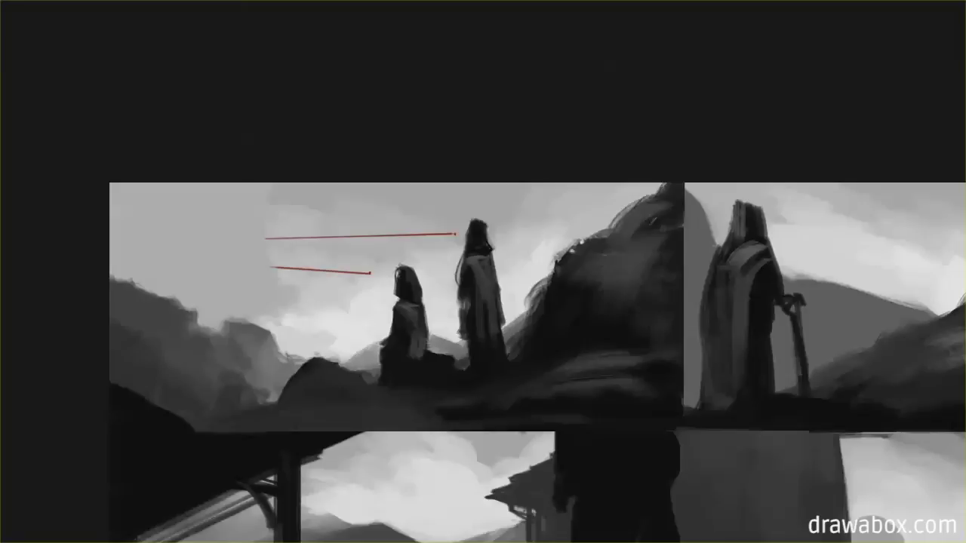
Remove the two red arrow lines and discard a stray dark stroke in the left sky.
key(ctrl+z)
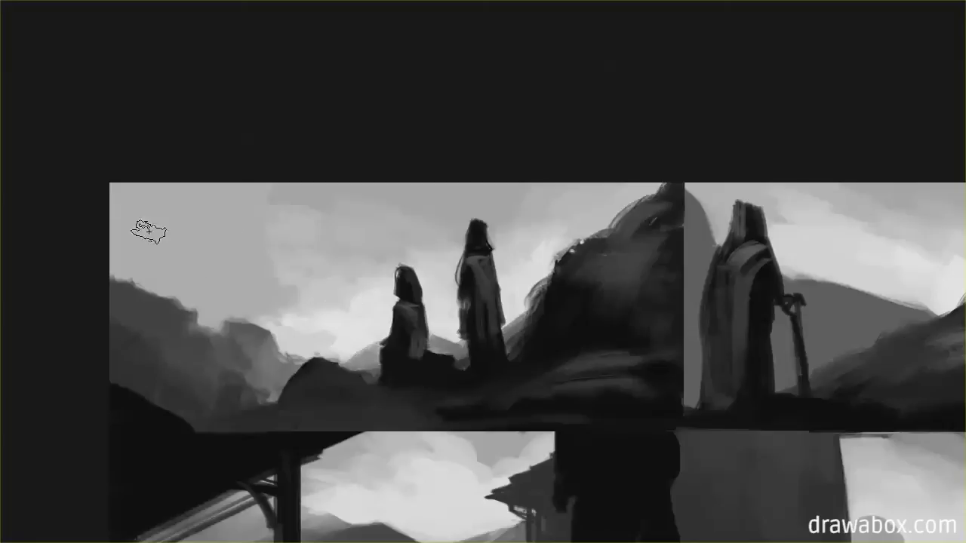
mouse_move(147, 229)
mouse_down()
mouse_move(218, 304)
mouse_move(145, 287)
mouse_up()
key(ctrl+z)
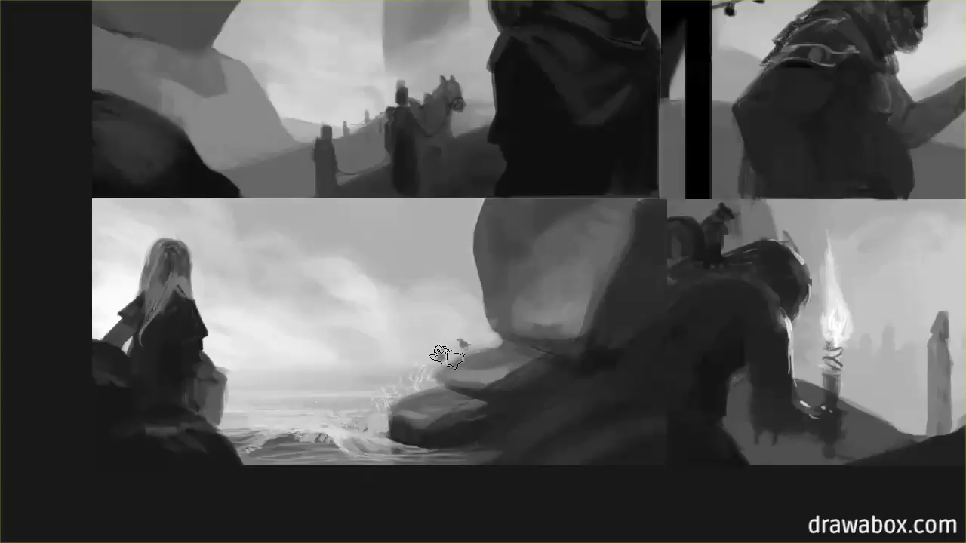
Brush the sky tone over the small birds on the rock in the shoreline painting.
click(441, 355)
drag(455, 334, 462, 339)
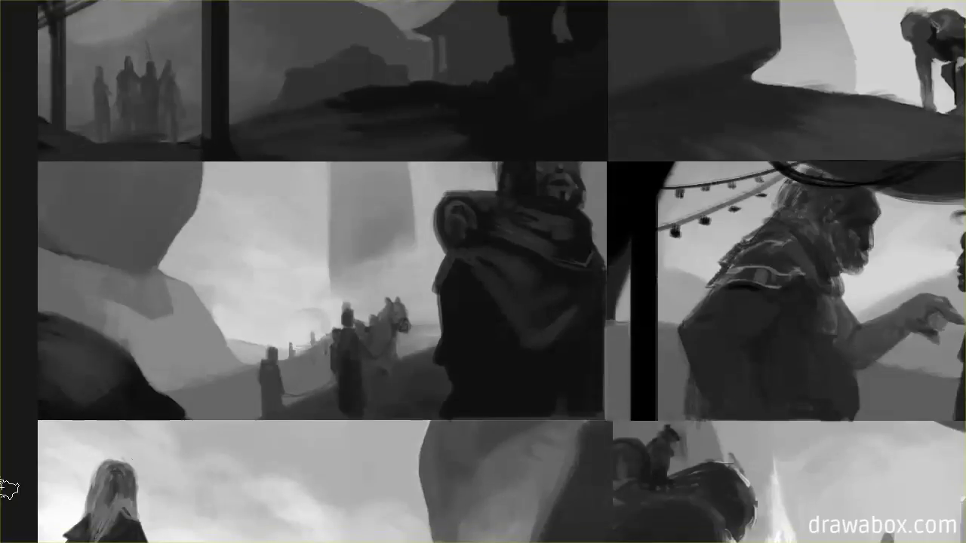
Centre the rider painting and set the brush colour to red c02c2c.
drag(338, 306, 449, 315)
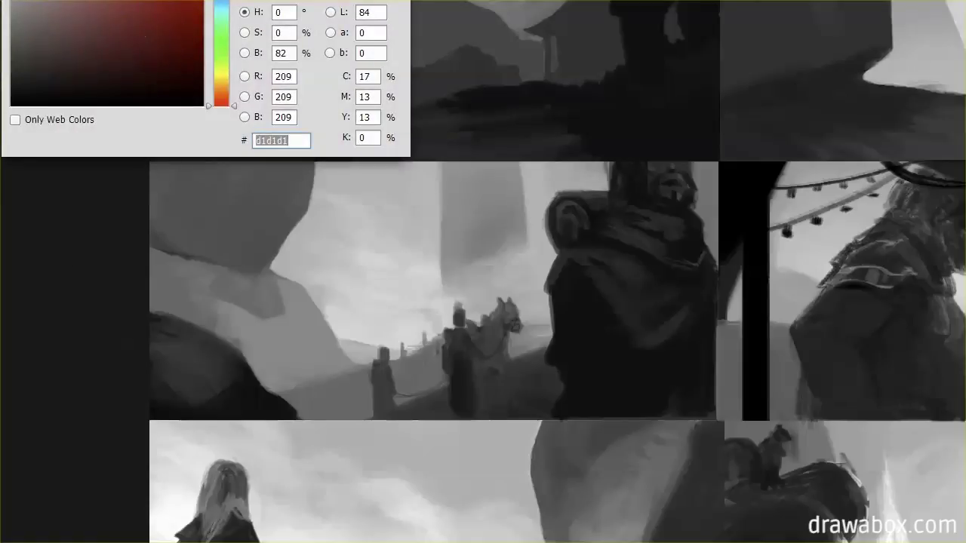
text(c02c2c)
key(Return)
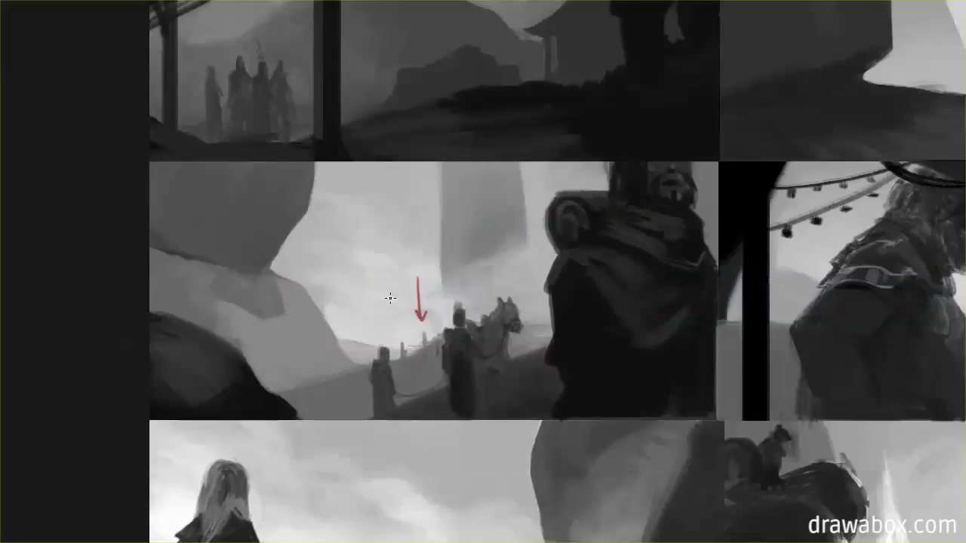
Try red downward arrows, a tower outline and a long line to the riders, undoing each.
mouse_move(397, 288)
mouse_down()
mouse_move(398, 330)
mouse_move(403, 319)
mouse_up()
key(ctrl+z)
key(ctrl+z)
key(ctrl+z)
mouse_move(446, 317)
mouse_down()
mouse_move(511, 163)
mouse_move(526, 295)
mouse_up()
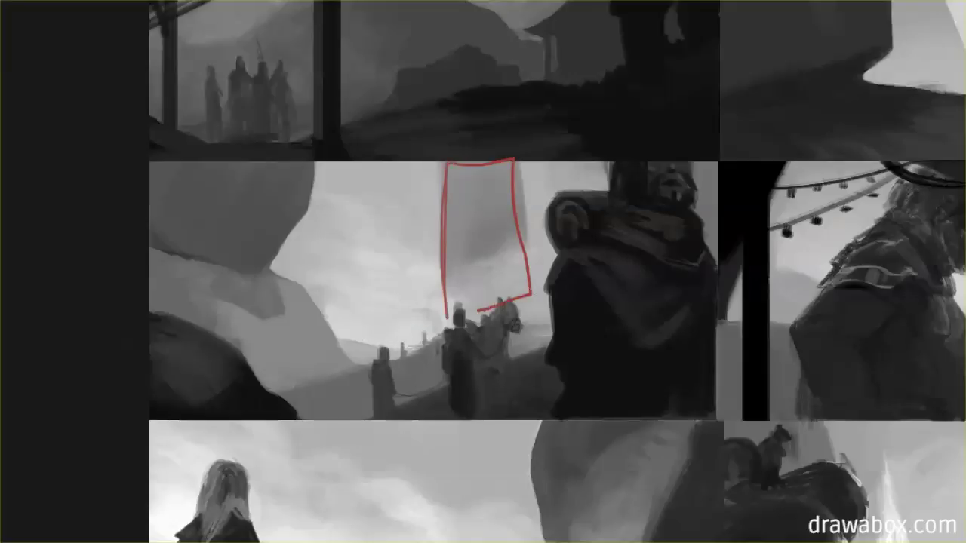
key(ctrl+z)
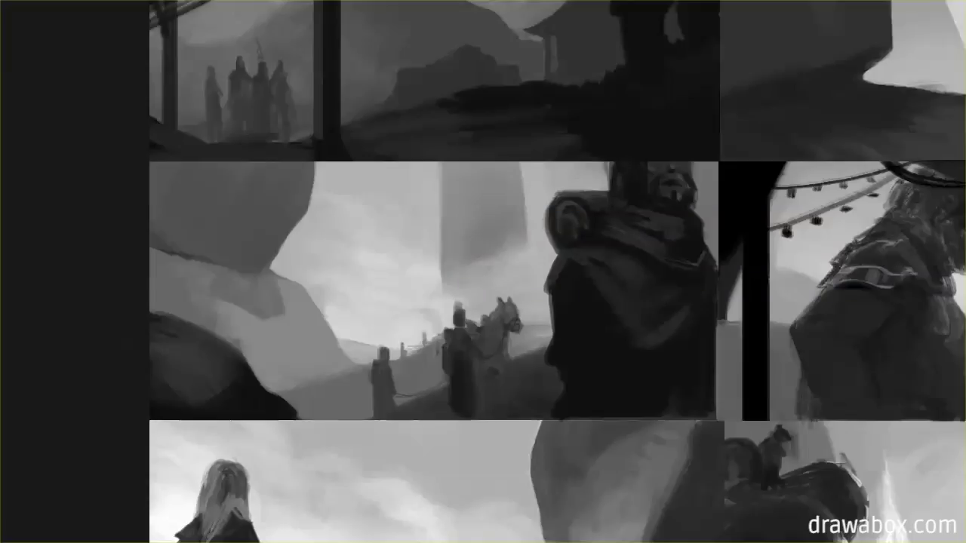
drag(440, 146, 439, 316)
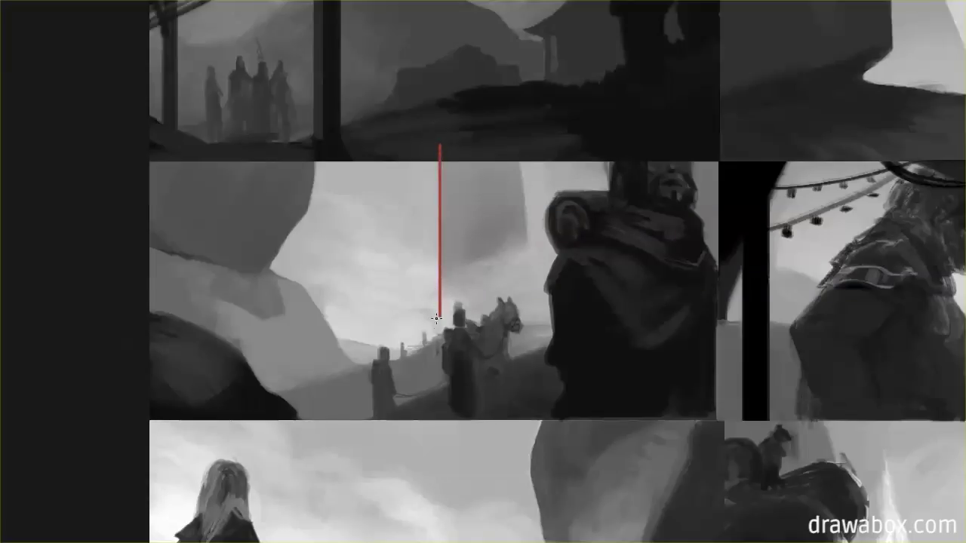
drag(433, 311, 440, 325)
key(ctrl+z)
key(ctrl+z)
Draw short red arrows toward the riders, then the eye-flow line from the tower up to the figure's shoulder.
key(ctrl+z)
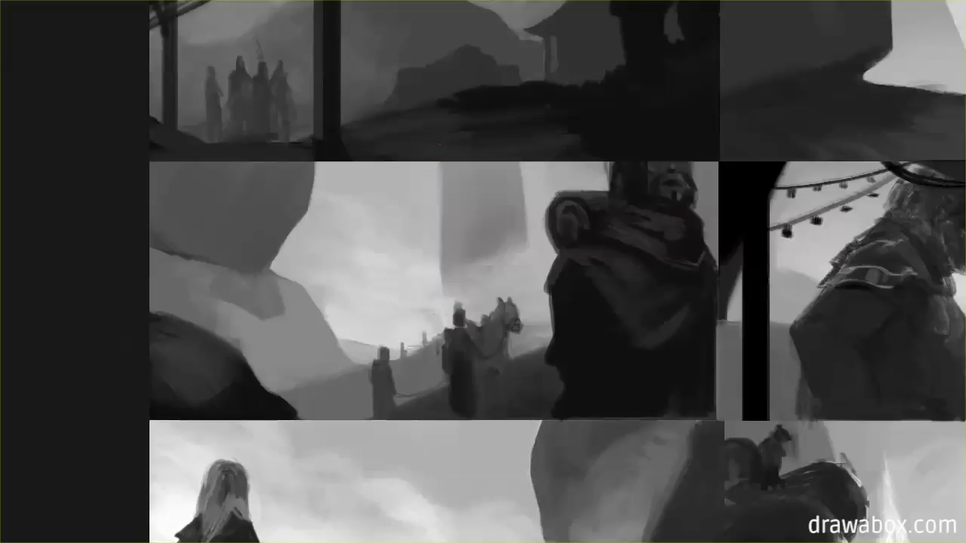
drag(420, 294, 421, 331)
drag(428, 316, 421, 331)
drag(398, 299, 399, 339)
drag(404, 325, 399, 340)
key(ctrl+z)
key(ctrl+z)
key(ctrl+z)
key(ctrl+z)
key(ctrl+z)
key(ctrl+z)
mouse_move(438, 200)
mouse_down()
mouse_move(432, 310)
mouse_move(440, 324)
mouse_move(428, 299)
mouse_move(424, 323)
mouse_move(395, 314)
mouse_move(389, 334)
mouse_move(375, 274)
mouse_move(373, 349)
mouse_move(378, 330)
mouse_move(403, 346)
mouse_move(538, 304)
mouse_up()
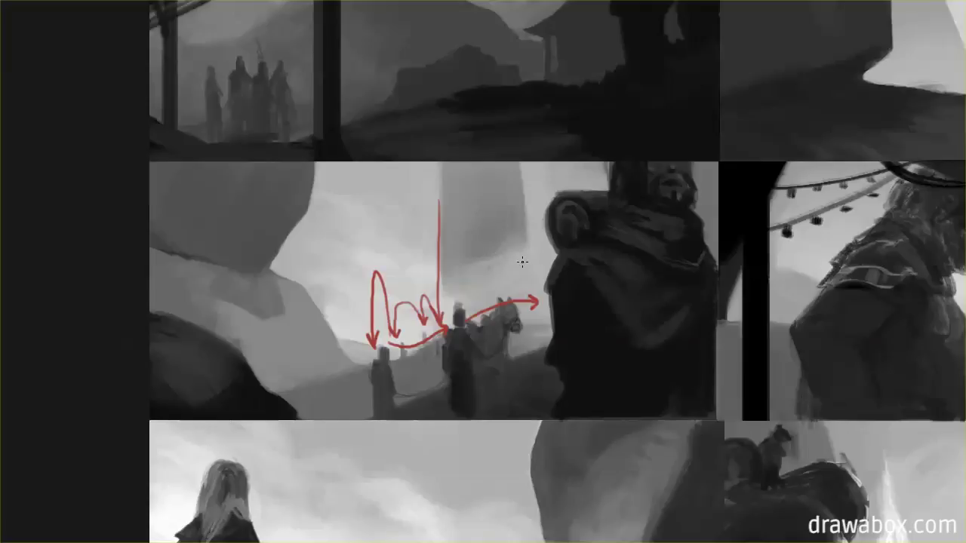
mouse_move(536, 300)
mouse_down()
mouse_move(537, 212)
mouse_move(547, 196)
mouse_move(520, 177)
mouse_move(483, 175)
mouse_move(448, 197)
mouse_up()
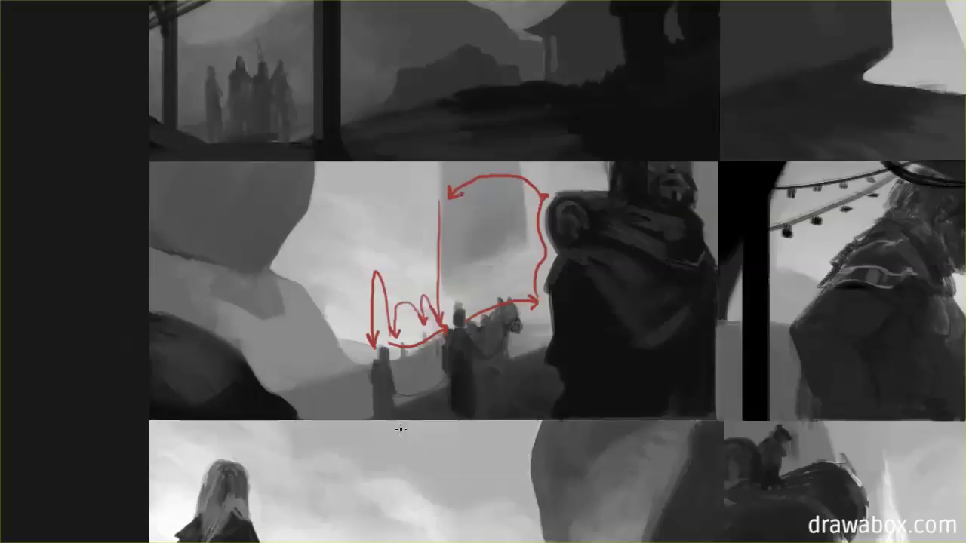
Undo the leftward top arrow, then try and discard rightward, scribble and bracket-shaped continuations.
key(ctrl+z)
mouse_move(543, 194)
mouse_down()
mouse_move(600, 184)
mouse_move(594, 160)
mouse_move(602, 169)
mouse_up()
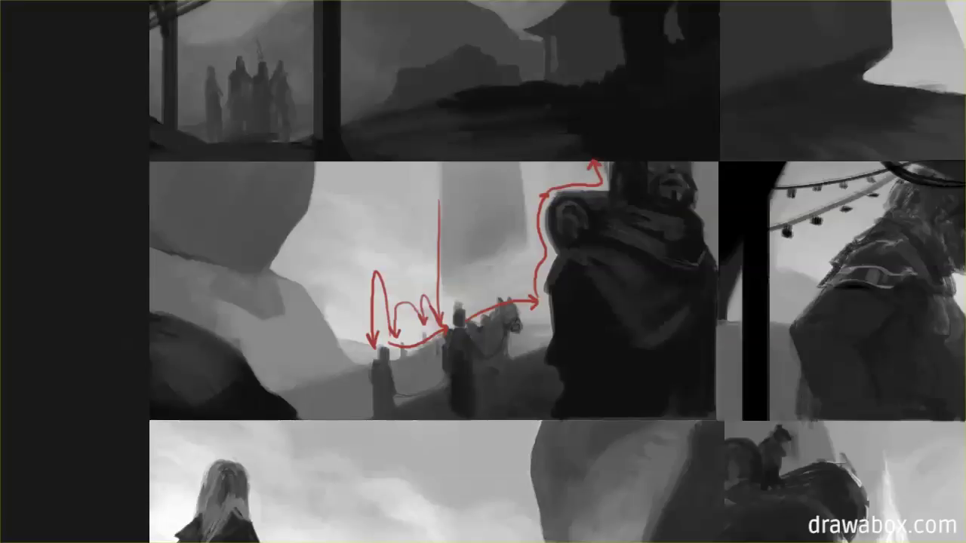
key(ctrl+z)
key(ctrl+z)
mouse_move(578, 164)
mouse_down()
mouse_move(529, 160)
mouse_move(611, 169)
mouse_up()
key(ctrl+z)
mouse_move(537, 196)
mouse_down()
mouse_move(519, 164)
mouse_move(528, 173)
mouse_up()
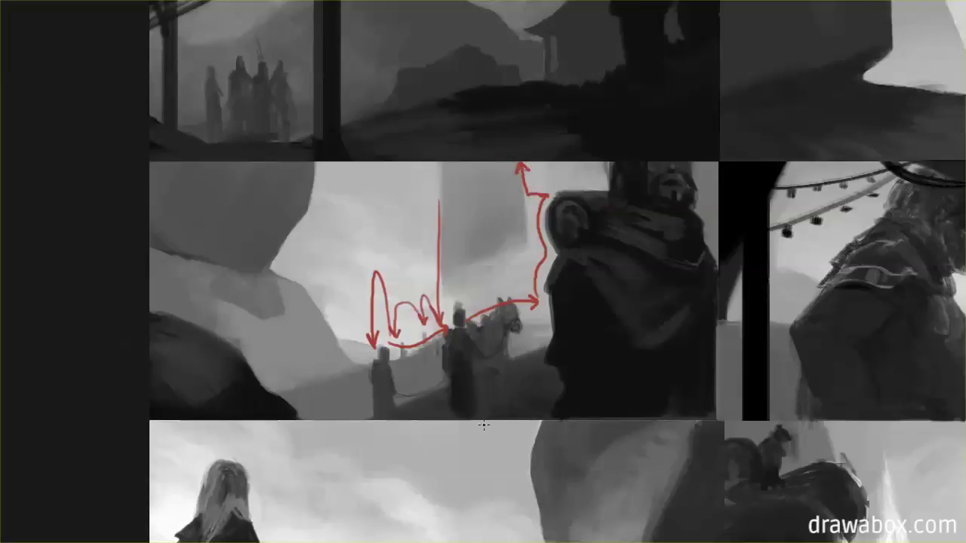
key(ctrl+z)
key(ctrl+z)
Select the sky area above the riders, nudge the selection up and down, then deselect.
drag(428, 161, 643, 279)
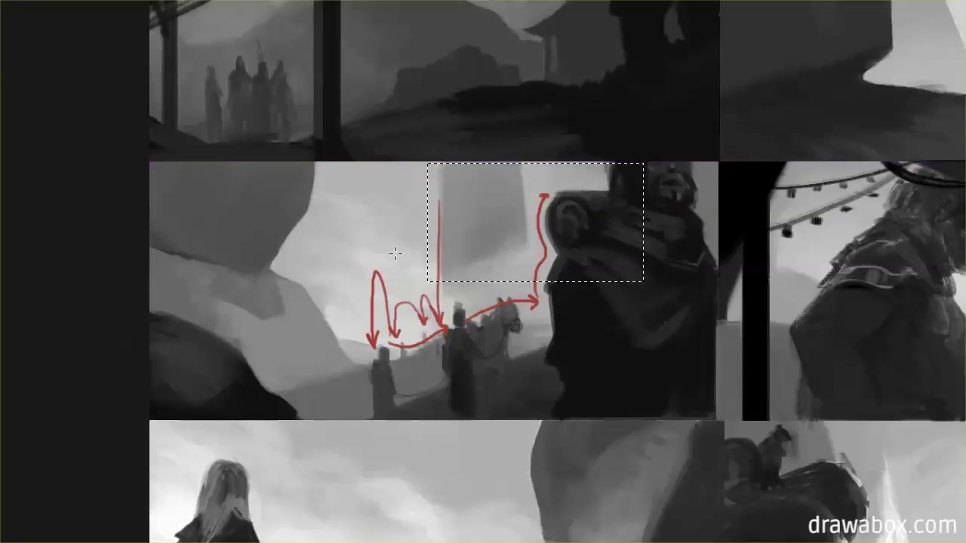
key(Up)
key(Up)
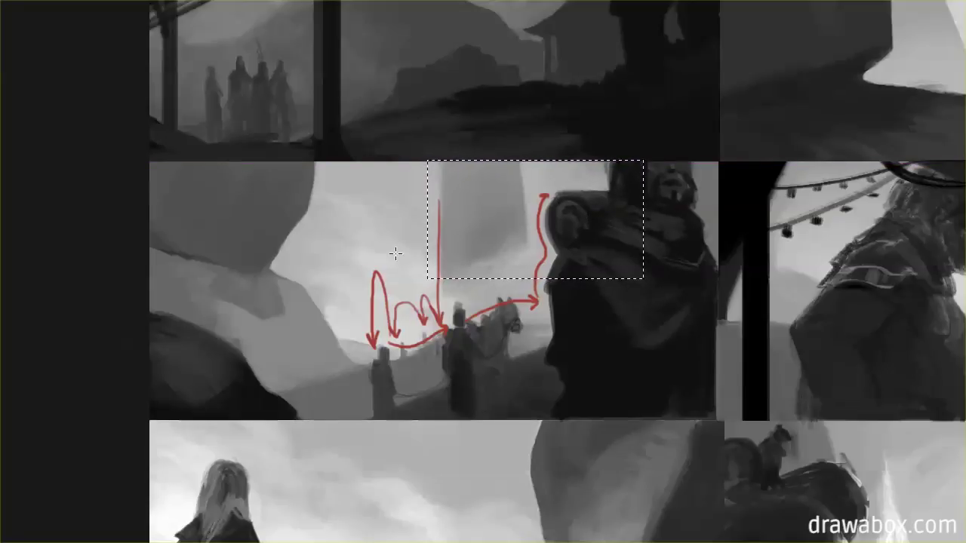
key(Down)
key(Down)
key(Down)
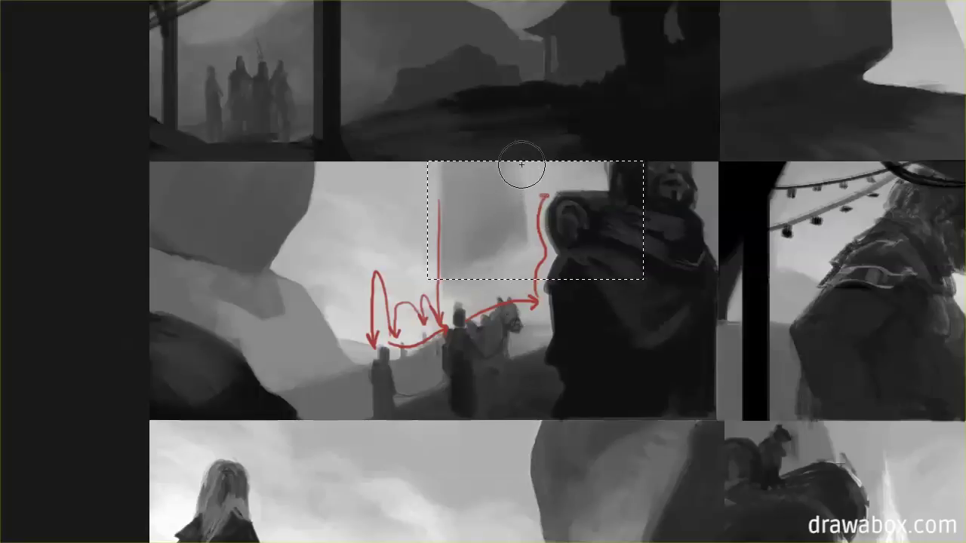
key(ctrl+d)
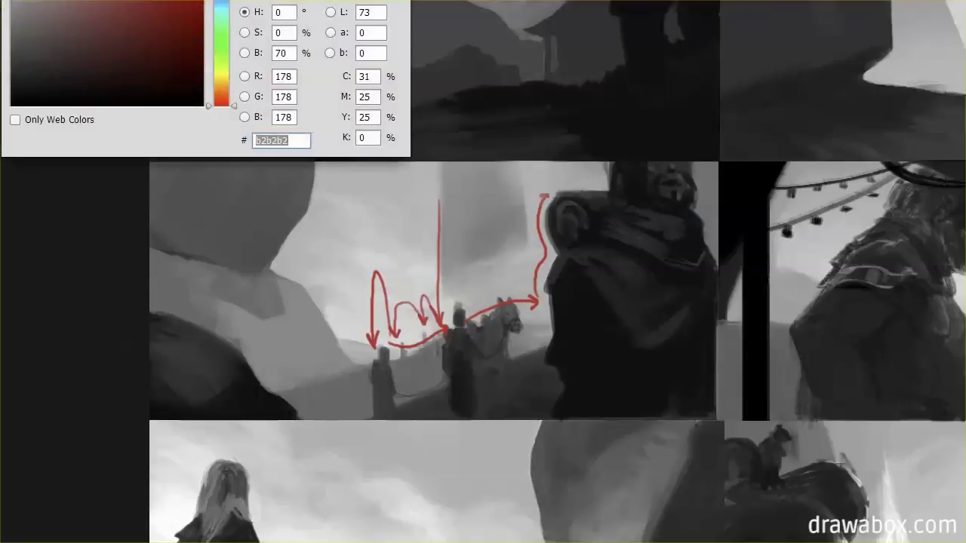
Set the brush colour to red af2323 and add a short stroke atop the middle panel.
text(af2323)
key(Return)
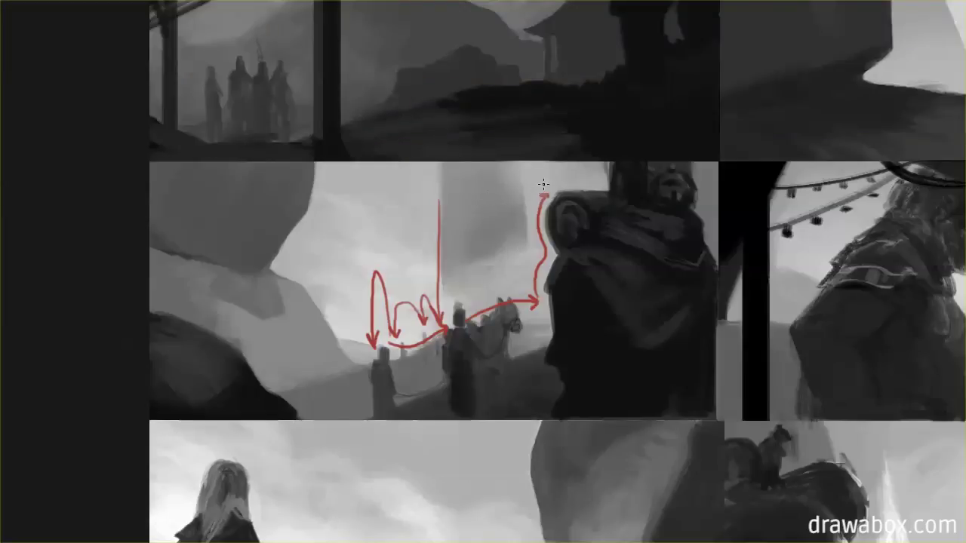
mouse_move(543, 181)
mouse_down()
mouse_move(489, 168)
mouse_move(443, 181)
mouse_move(450, 186)
mouse_up()
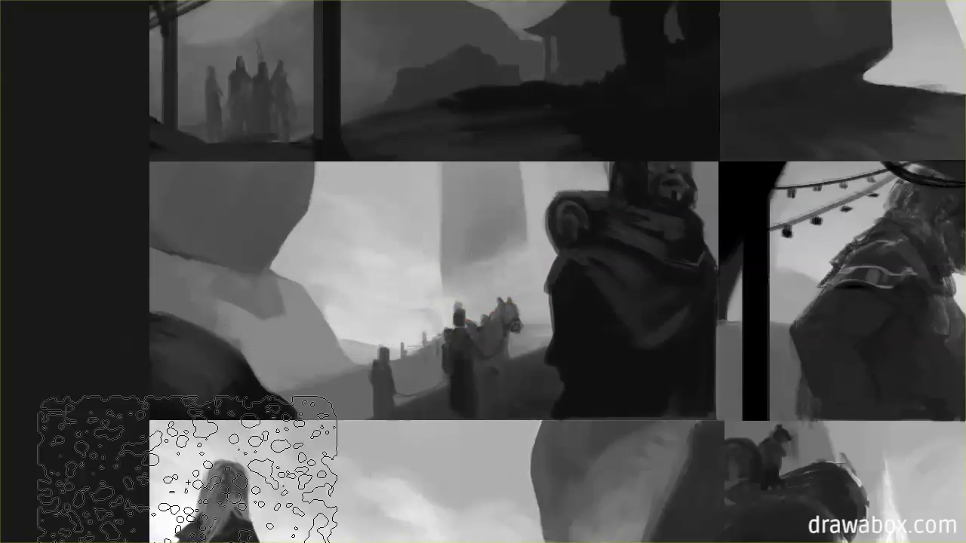
Pan across to the old-man and torch-bearer panels.
mouse_move(782, 370)
mouse_down()
mouse_move(301, 212)
mouse_move(170, 159)
mouse_move(184, 144)
mouse_up()
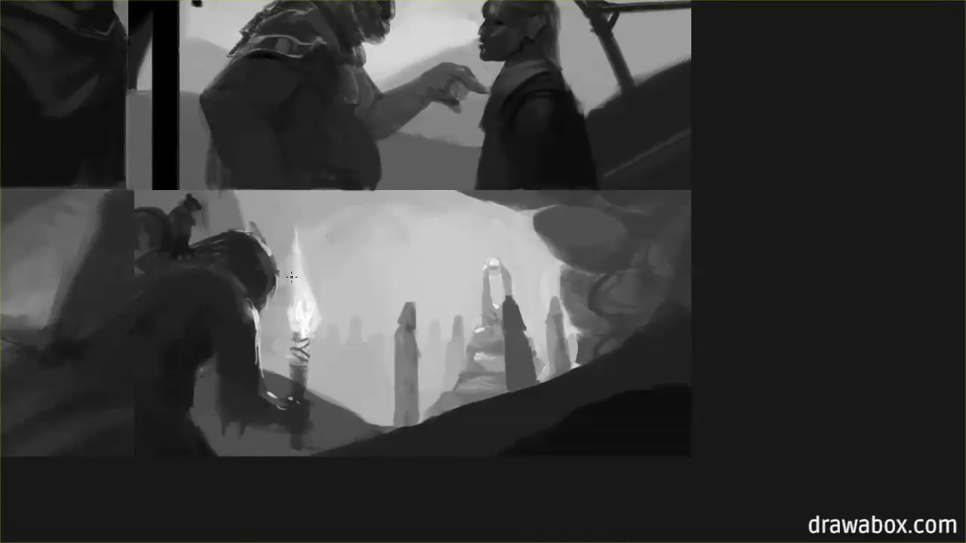
Mark the torch in red, discarding the stray loops and the straight lines along the panel border.
mouse_move(332, 262)
mouse_down()
mouse_move(276, 261)
mouse_move(343, 309)
mouse_move(276, 319)
mouse_move(249, 279)
mouse_move(234, 310)
mouse_up()
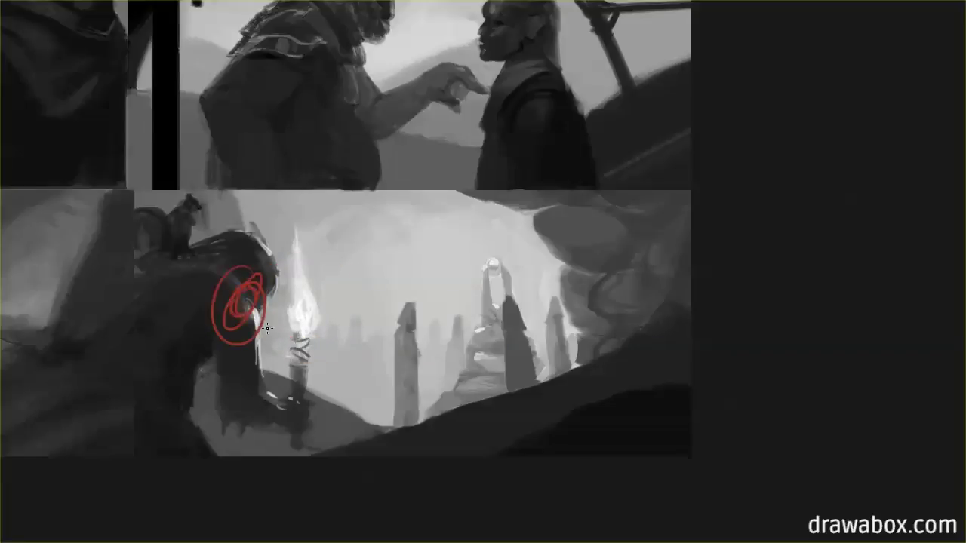
key(ctrl+z)
drag(294, 302, 304, 323)
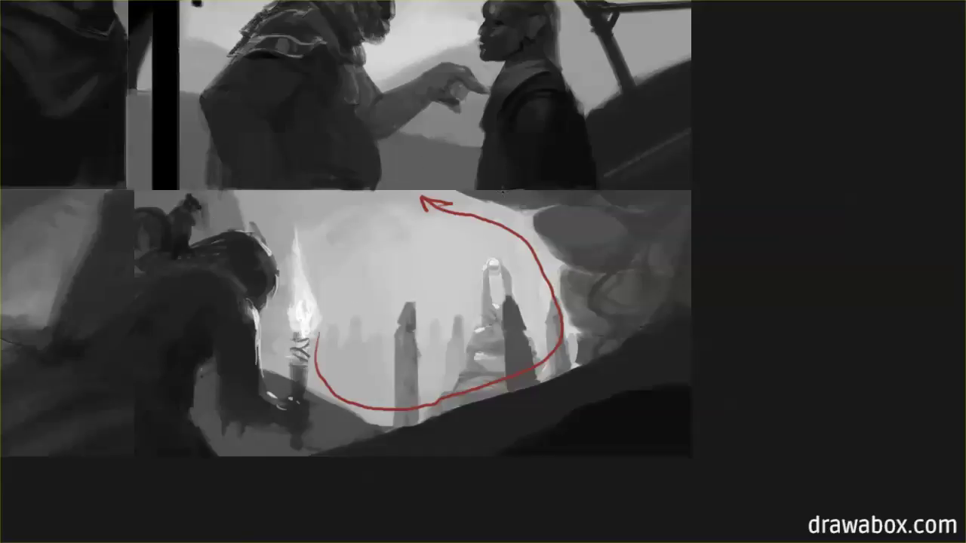
drag(138, 190, 762, 198)
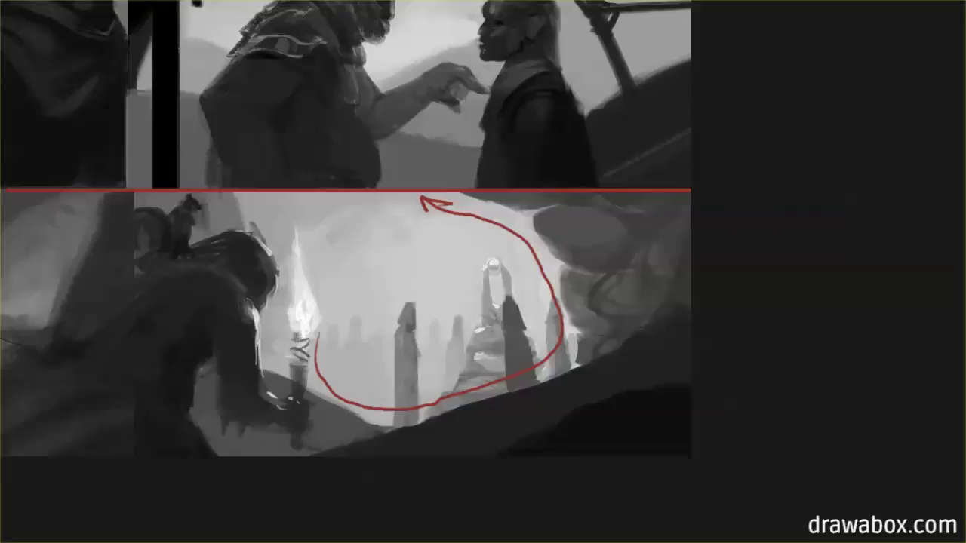
key(ctrl+z)
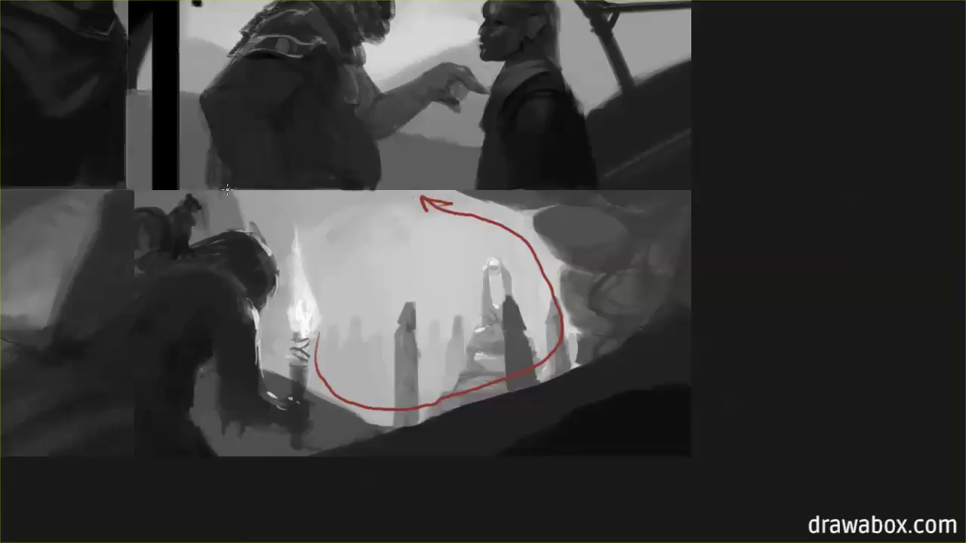
drag(136, 191, 468, 190)
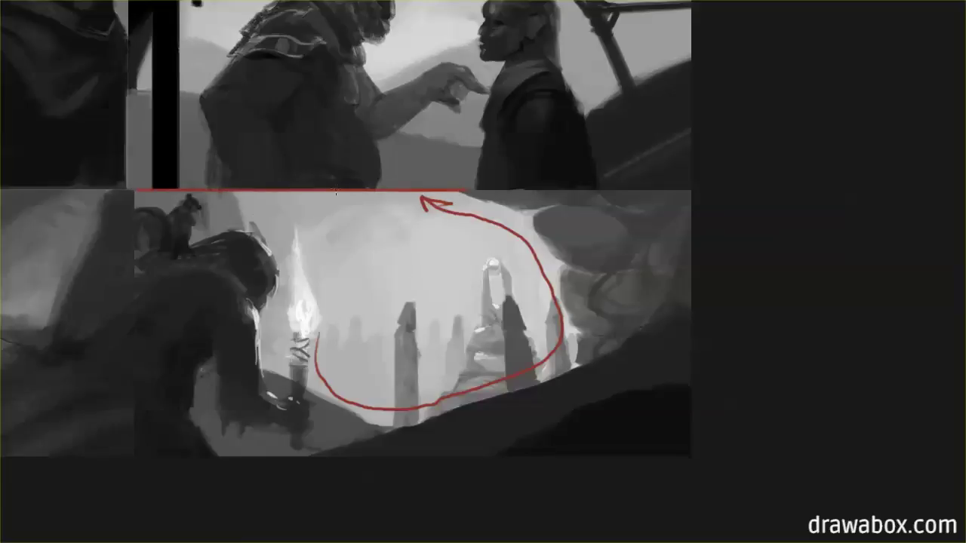
key(ctrl+z)
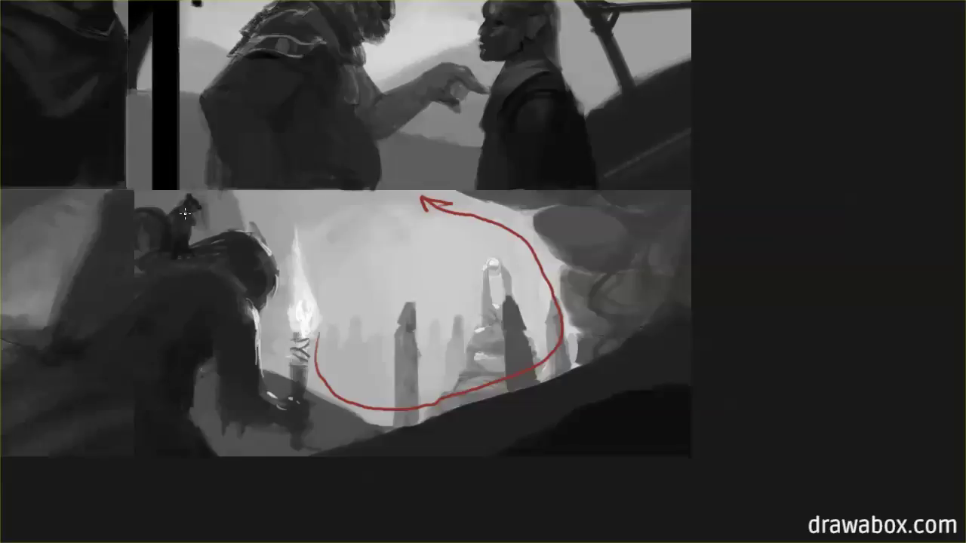
Look over the brush presets, then draw and discard a red arrow pointing right.
right_click(317, 169)
key(Escape)
mouse_move(557, 356)
mouse_down()
mouse_move(664, 328)
mouse_move(643, 339)
mouse_up()
key(ctrl+z)
key(ctrl+z)
key(ctrl+z)
Sketch red marks around the crouching figure and arrows toward the spire, removing each one.
drag(481, 411, 519, 446)
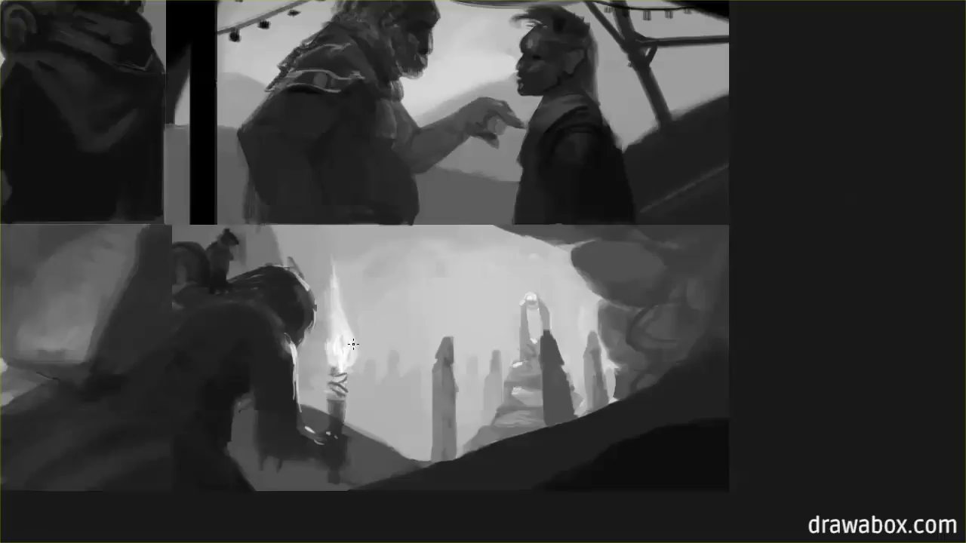
mouse_move(286, 252)
mouse_down()
mouse_move(204, 434)
mouse_move(215, 441)
mouse_move(190, 409)
mouse_move(237, 460)
mouse_up()
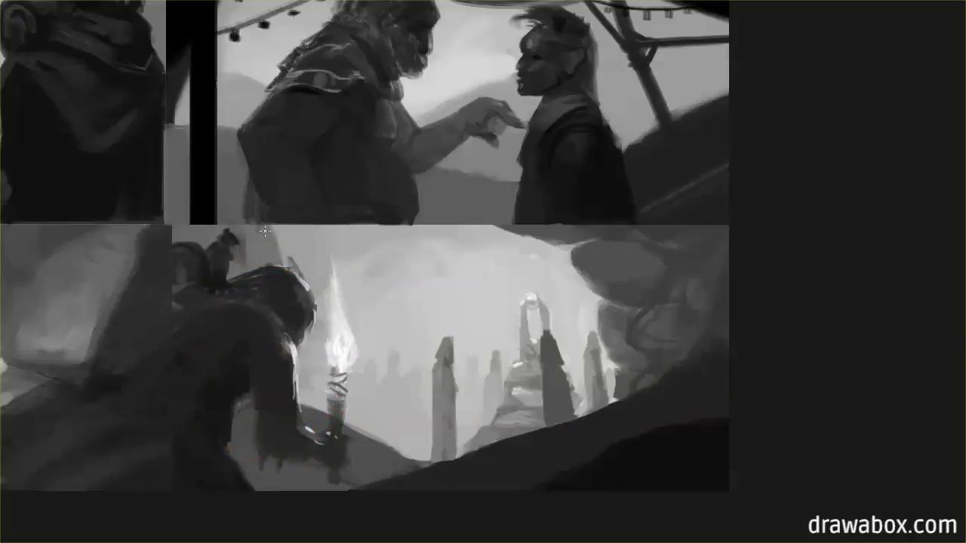
mouse_move(270, 227)
mouse_down()
mouse_move(245, 255)
mouse_move(257, 266)
mouse_up()
key(ctrl+z)
mouse_move(296, 401)
mouse_down()
mouse_move(456, 451)
mouse_move(535, 388)
mouse_move(537, 408)
mouse_move(532, 389)
mouse_move(537, 404)
mouse_up()
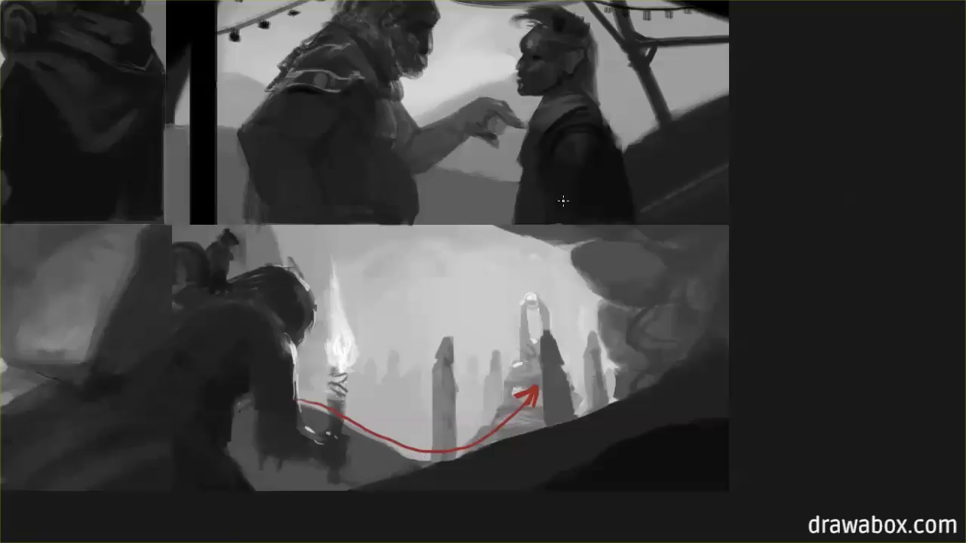
key(Delete)
drag(523, 254, 521, 279)
key(Delete)
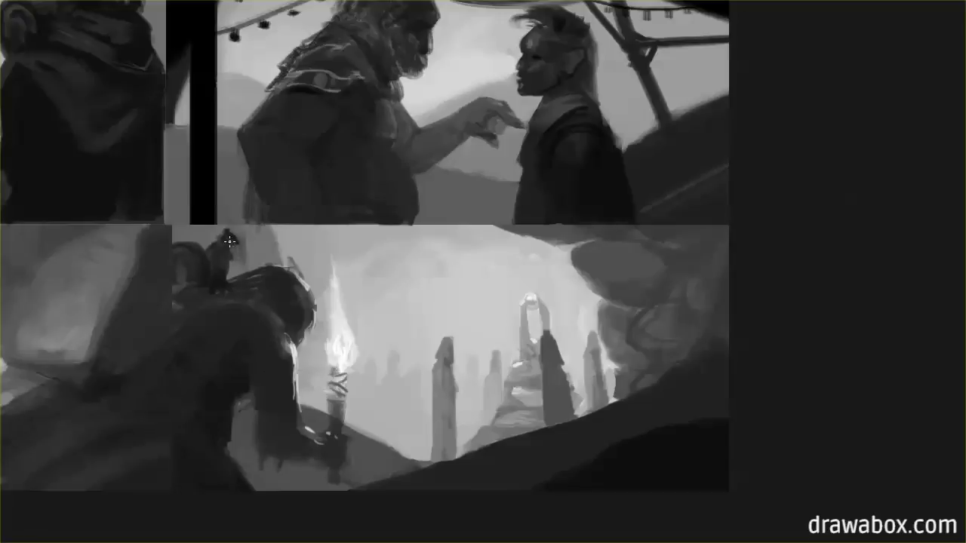
Try a downward arrow over the figure's head and a curved arrow from the torch, undoing both.
drag(229, 240, 233, 308)
drag(218, 283, 235, 308)
key(ctrl+z)
key(ctrl+z)
key(ctrl+z)
mouse_move(344, 413)
mouse_down()
mouse_move(394, 442)
mouse_move(491, 434)
mouse_move(553, 383)
mouse_up()
drag(554, 397, 553, 383)
key(ctrl+z)
key(ctrl+z)
key(ctrl+z)
key(ctrl+z)
Sketch barbed arrows down toward the spire and a curve to the torch, then undo them all.
drag(452, 251, 495, 337)
drag(467, 308, 494, 338)
mouse_move(498, 319)
mouse_down()
mouse_move(433, 373)
mouse_move(356, 323)
mouse_up()
mouse_move(367, 341)
mouse_down()
mouse_move(356, 324)
mouse_move(381, 320)
mouse_up()
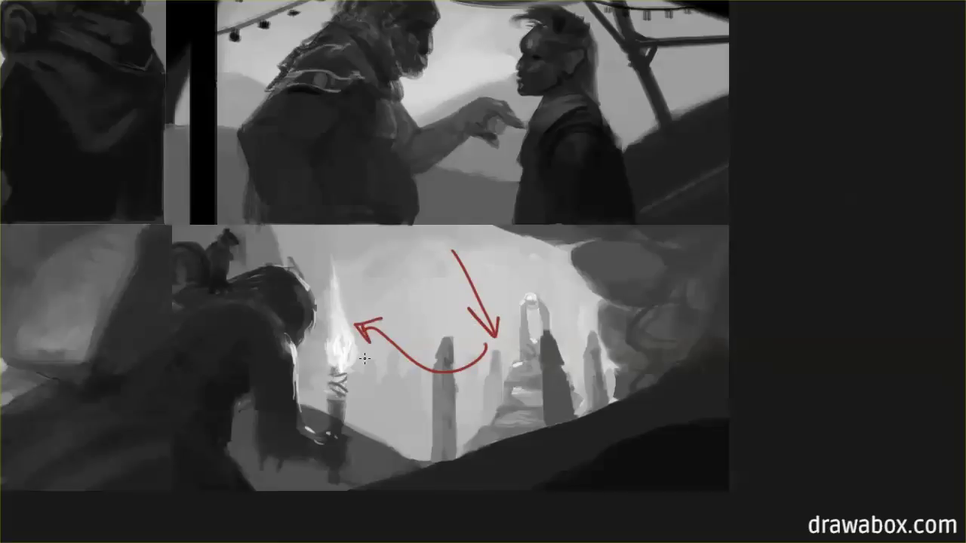
key(ctrl+z)
key(ctrl+z)
key(ctrl+z)
key(ctrl+z)
key(ctrl+z)
mouse_move(463, 243)
mouse_down()
mouse_move(478, 309)
mouse_move(500, 332)
mouse_up()
drag(502, 332, 507, 303)
key(ctrl+z)
key(ctrl+z)
key(ctrl+z)
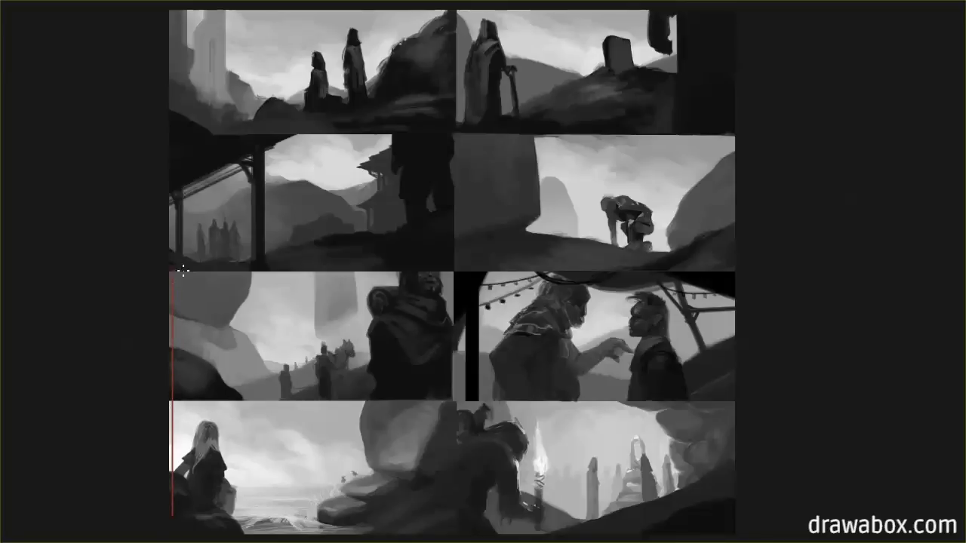
Draw a red frame line down the bottom two rows, then undo all the frame lines.
mouse_move(177, 272)
mouse_down()
mouse_move(726, 259)
mouse_move(723, 533)
mouse_move(175, 521)
mouse_up()
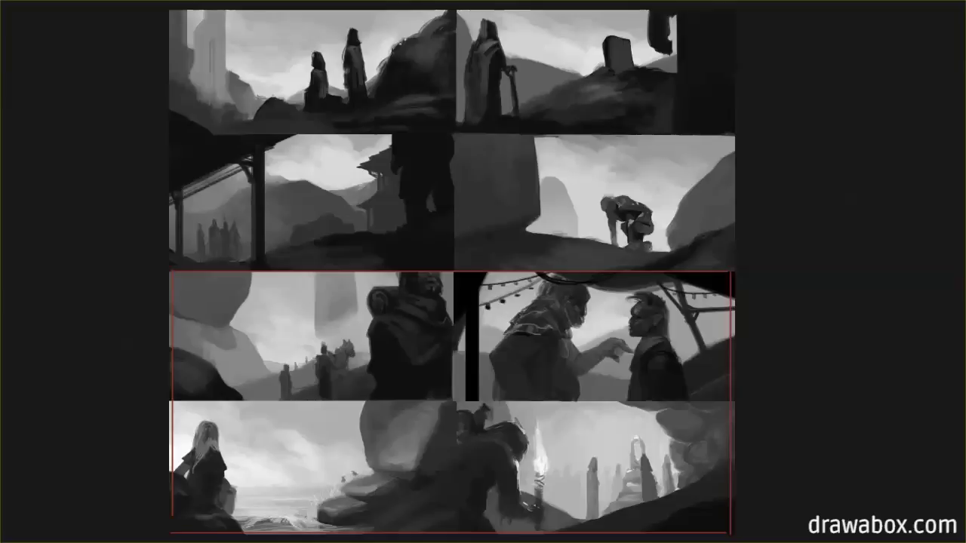
key(ctrl+z)
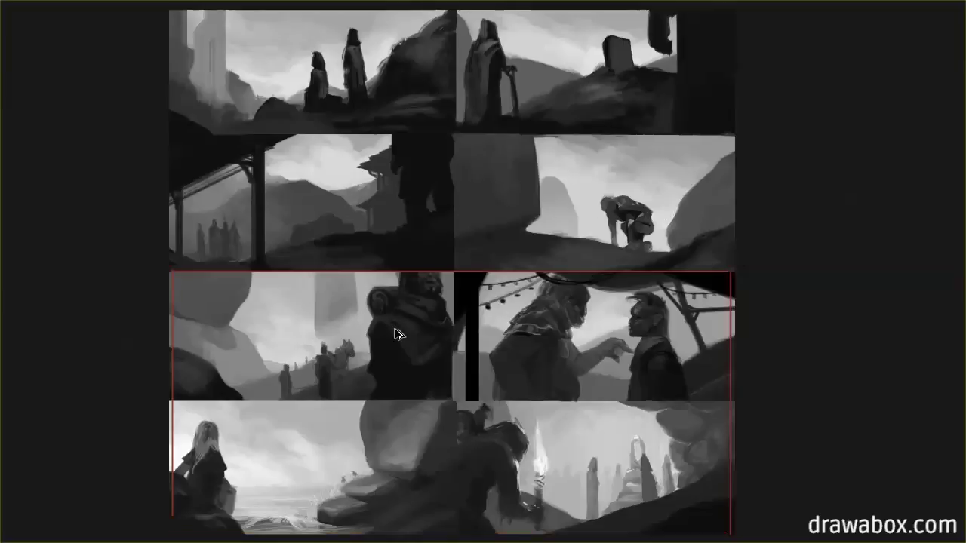
key(ctrl+z)
key(ctrl+z)
key(ctrl+z)
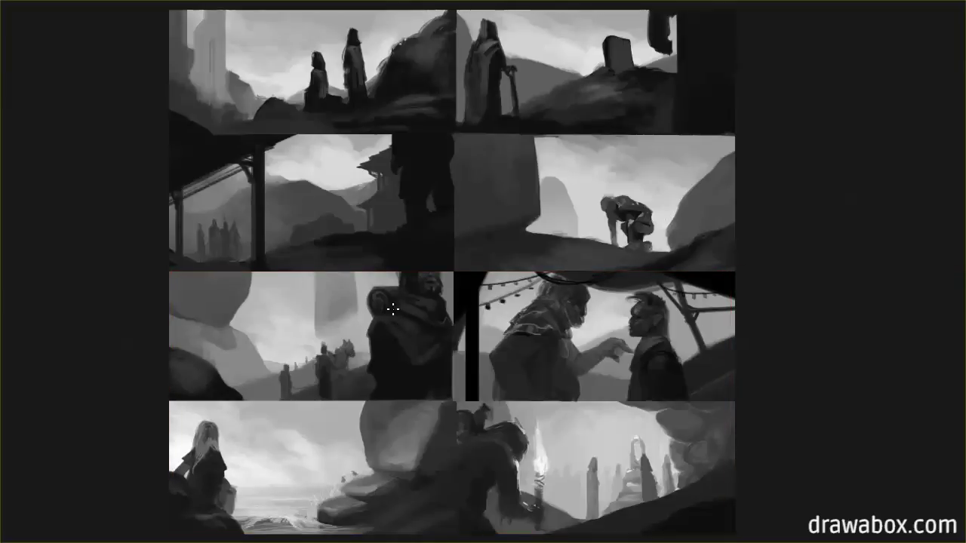